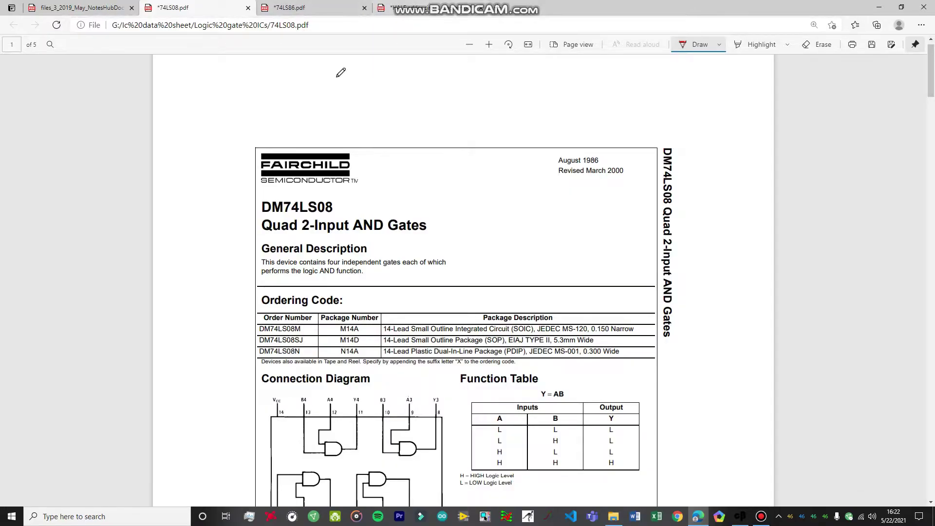
Circle DM74LS08, underline AND, and underline Exclusive-OR on the 74LS86 datasheet.
mouse_move(341, 199)
mouse_down()
mouse_move(270, 196)
mouse_move(256, 204)
mouse_move(259, 213)
mouse_move(293, 218)
mouse_move(342, 198)
mouse_up()
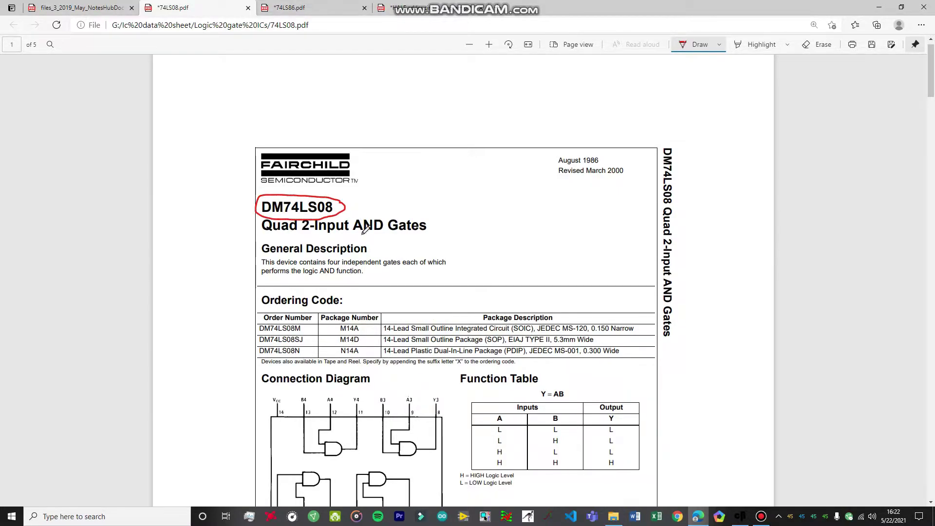
drag(353, 234, 373, 234)
click(290, 7)
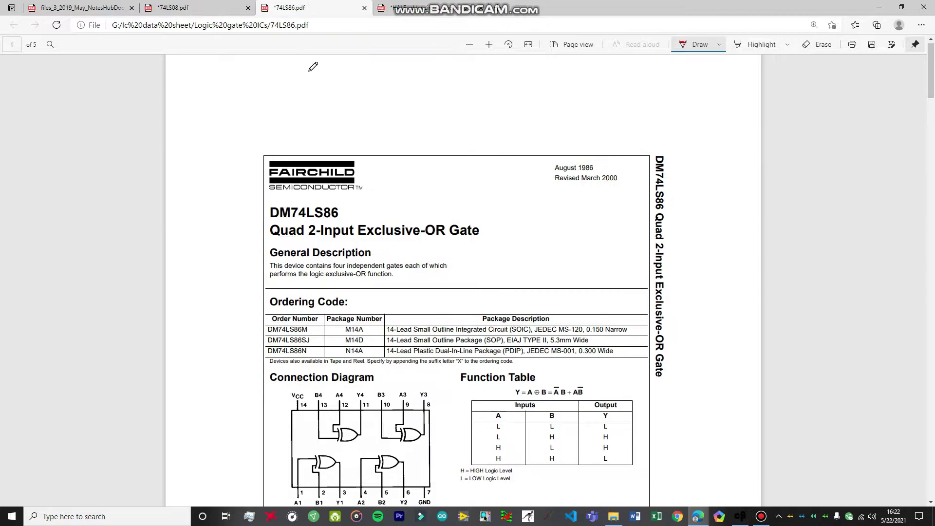
drag(431, 239, 449, 239)
drag(385, 239, 431, 237)
Flip between the two datasheets, then bring up the half-adder circuit diagram PDF.
click(173, 7)
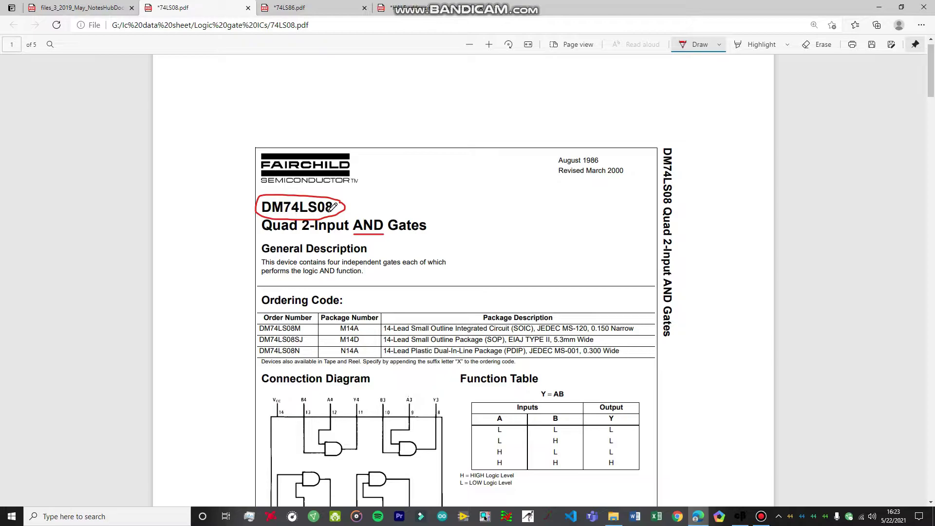
click(293, 9)
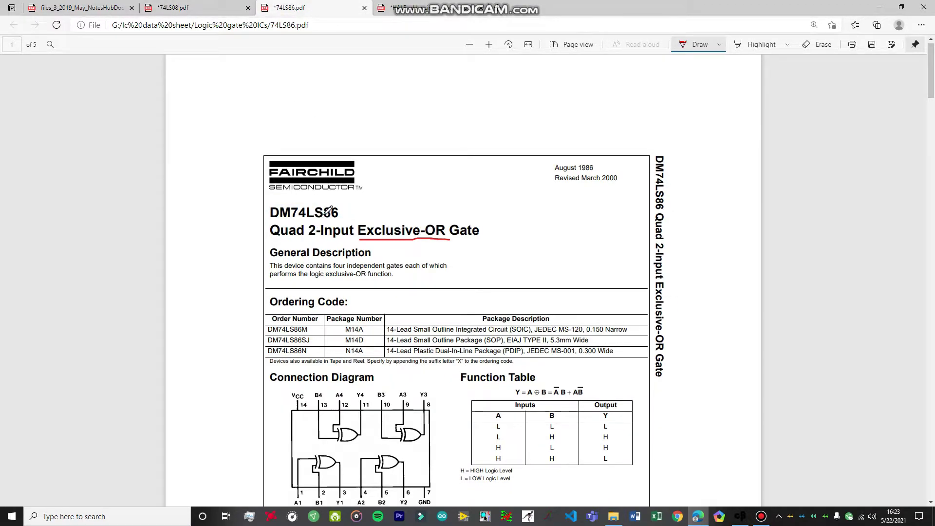
click(401, 7)
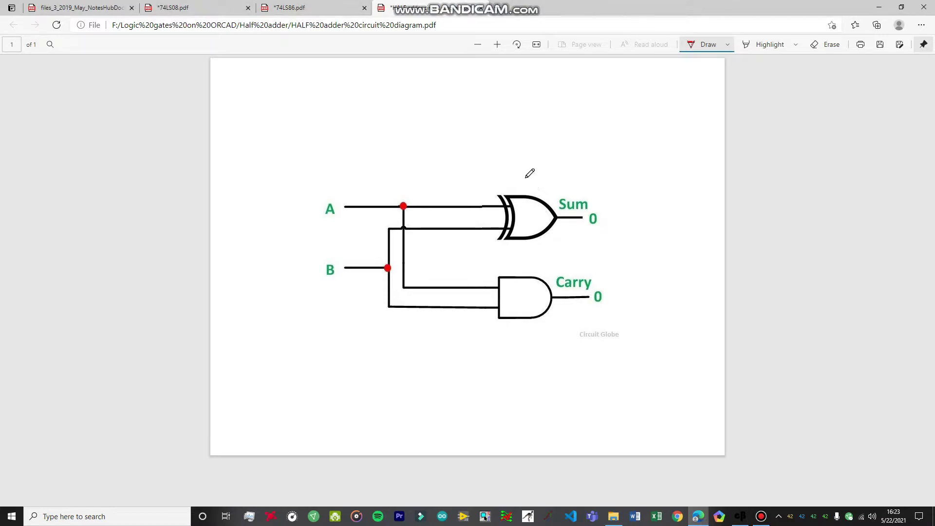
Write XOR and AND over the gates and label the inputs I1 and I2.
drag(524, 177, 558, 187)
mouse_move(537, 269)
mouse_down()
mouse_move(561, 259)
mouse_move(565, 267)
mouse_up()
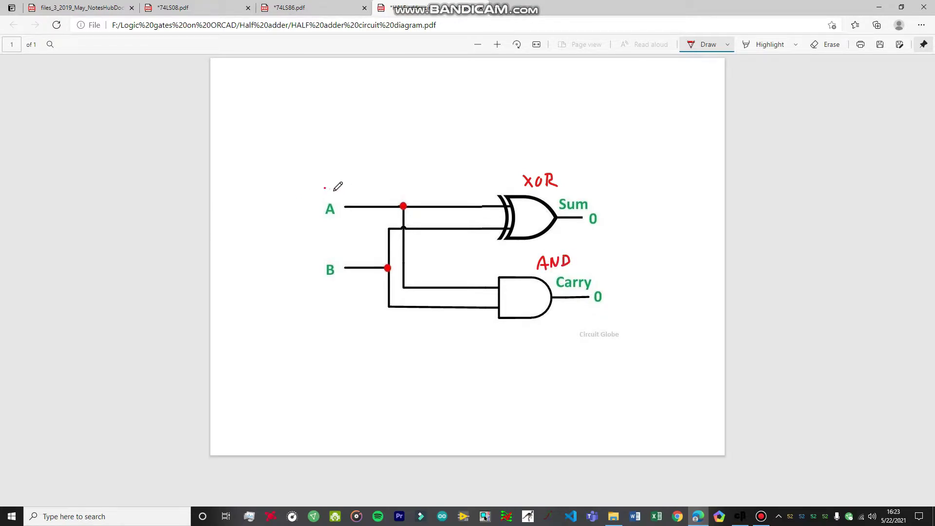
mouse_move(324, 188)
mouse_down()
mouse_move(347, 193)
mouse_move(346, 171)
mouse_move(351, 188)
mouse_up()
mouse_move(331, 281)
mouse_down()
mouse_move(353, 278)
mouse_move(336, 301)
mouse_move(343, 292)
mouse_move(369, 308)
mouse_up()
mouse_move(603, 212)
mouse_down()
mouse_move(624, 209)
mouse_move(615, 219)
mouse_move(634, 201)
mouse_move(642, 225)
mouse_up()
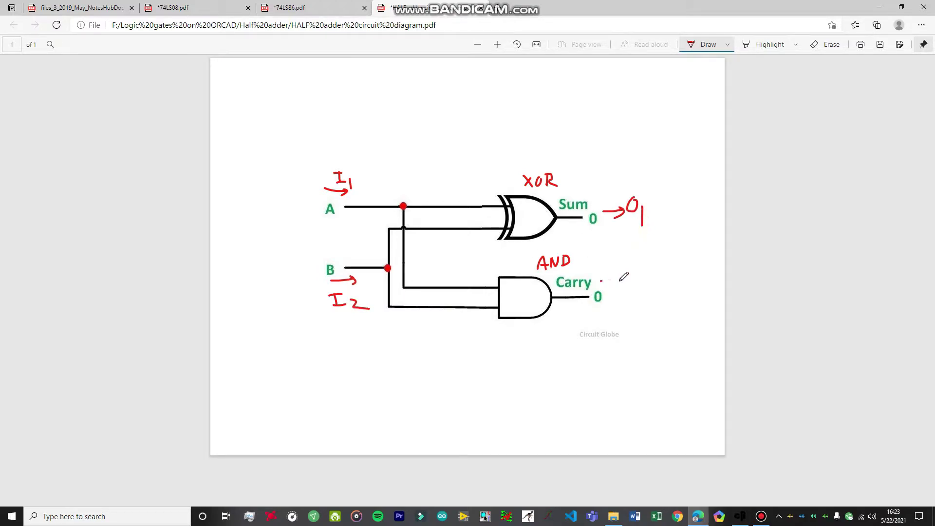
Mark the Carry output with an O2 arrow and circle the Sum label.
drag(602, 281, 623, 281)
mouse_move(617, 275)
mouse_down()
mouse_move(617, 286)
mouse_move(635, 274)
mouse_move(651, 288)
mouse_up()
mouse_move(587, 197)
mouse_down()
mouse_move(560, 192)
mouse_move(552, 206)
mouse_move(592, 203)
mouse_up()
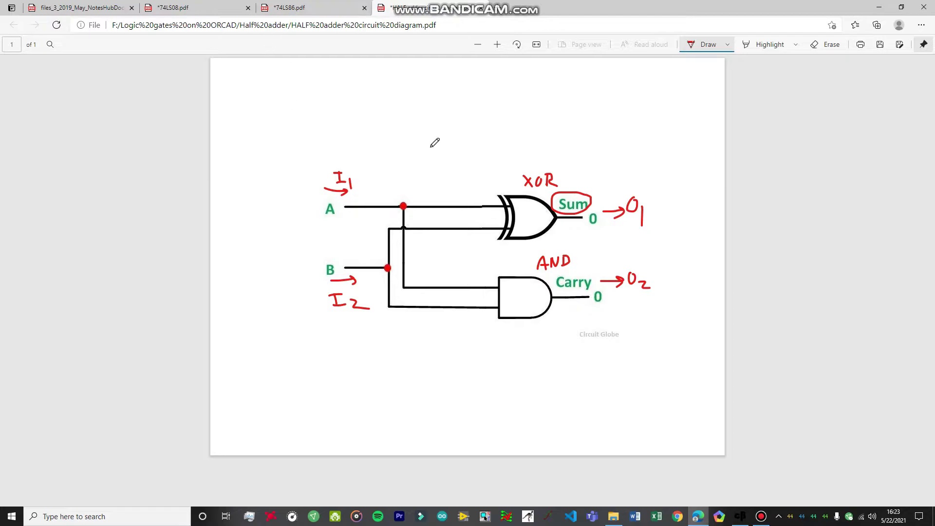
Circle the Function Table in both the DM74LS08 and DM74LS86 datasheets.
click(197, 4)
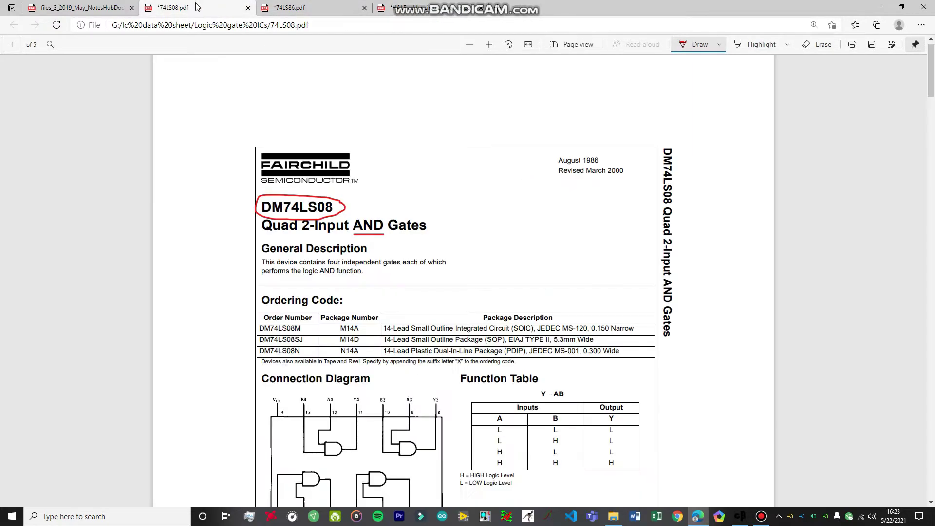
scroll(379, 225, down, 4)
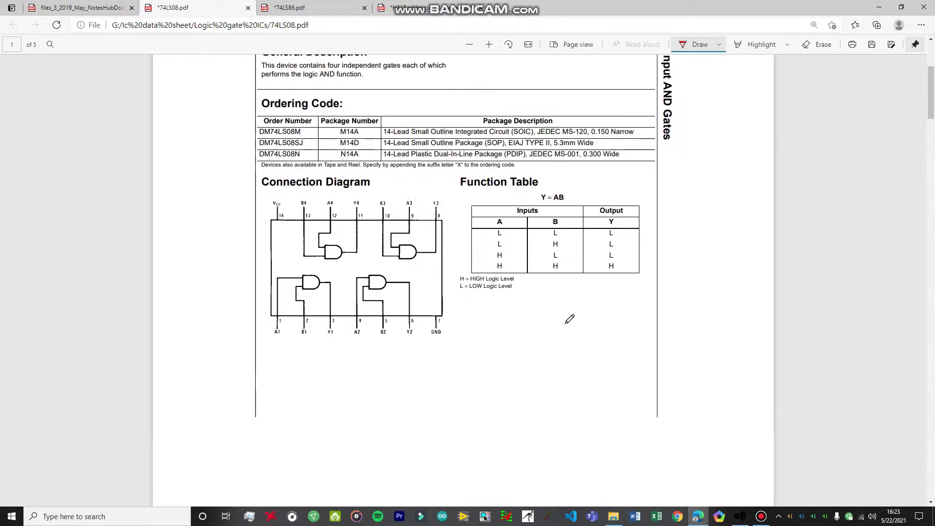
mouse_move(639, 187)
mouse_down()
mouse_move(505, 180)
mouse_move(475, 187)
mouse_move(455, 218)
mouse_move(462, 248)
mouse_move(483, 260)
mouse_move(607, 264)
mouse_move(641, 248)
mouse_move(648, 192)
mouse_up()
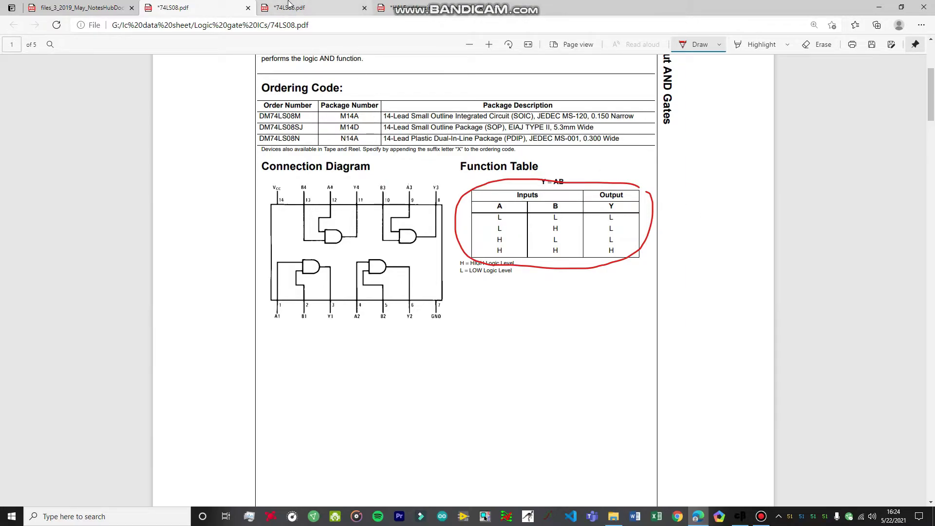
click(303, 5)
scroll(618, 272, down, 5)
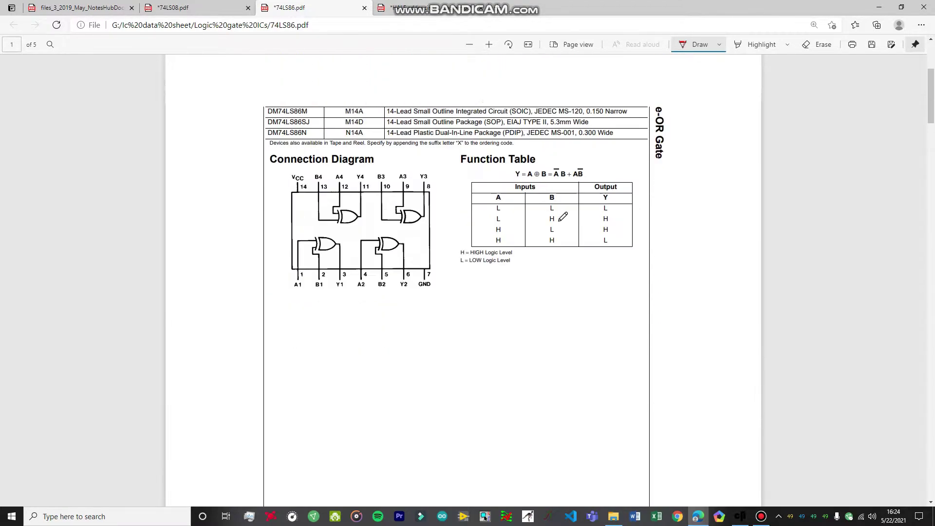
mouse_move(627, 184)
mouse_down()
mouse_move(473, 182)
mouse_move(456, 209)
mouse_move(460, 243)
mouse_move(490, 261)
mouse_move(642, 258)
mouse_move(653, 234)
mouse_move(630, 183)
mouse_up()
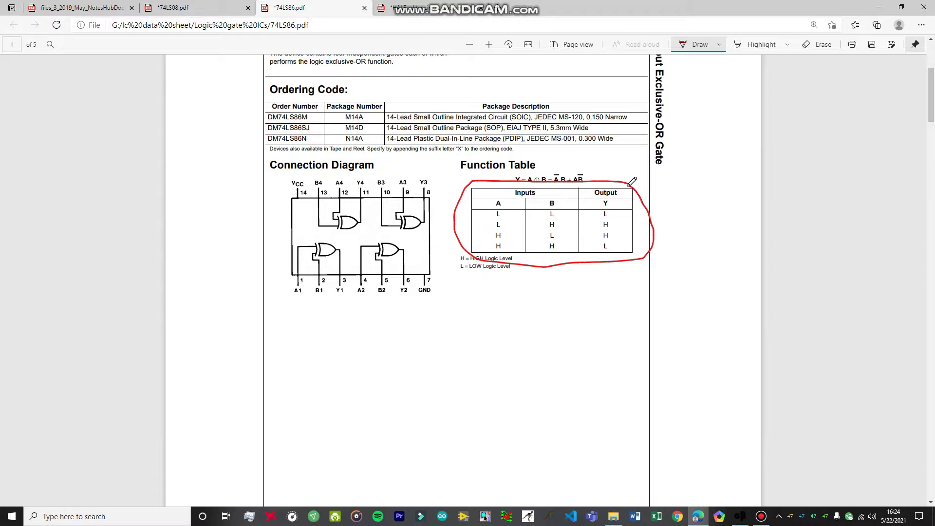
Tick the XOR and AND gates, box the whole half-adder circuit, and minimise Edge.
click(408, 8)
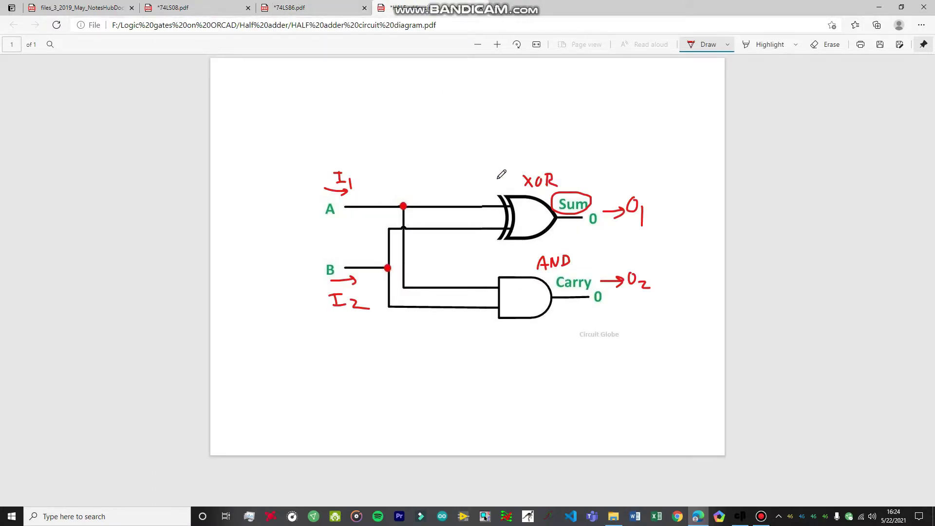
drag(498, 176, 508, 174)
drag(495, 266, 520, 258)
mouse_move(569, 152)
mouse_down()
mouse_move(312, 148)
mouse_move(268, 196)
mouse_move(270, 326)
mouse_move(536, 341)
mouse_move(681, 335)
mouse_move(666, 150)
mouse_move(541, 153)
mouse_up()
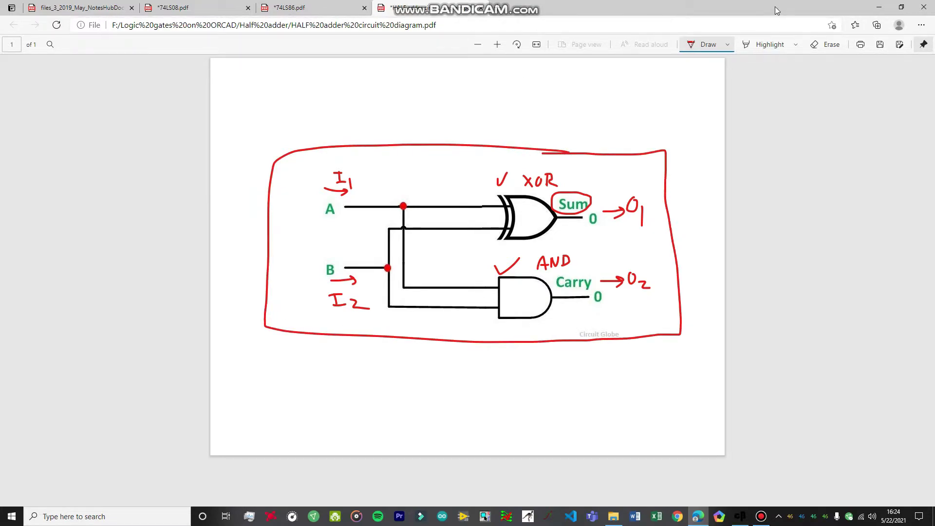
click(880, 9)
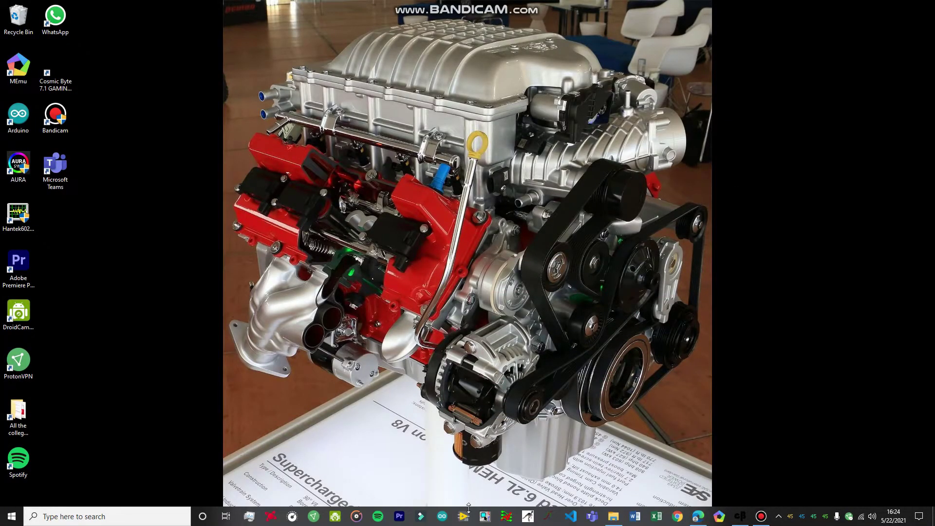
Launch OrCAD Capture and create the Half_adder project as Analog or Mixed A/D.
click(484, 517)
key(Return)
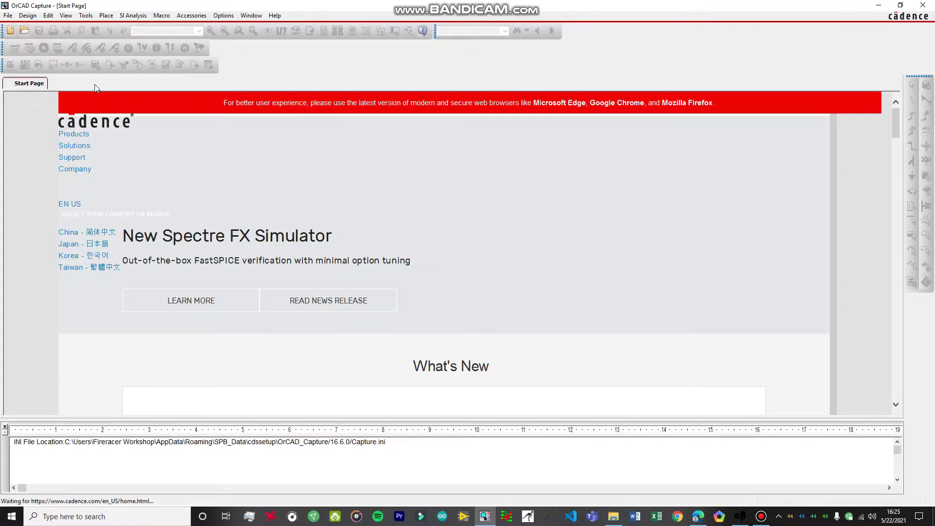
click(8, 15)
mouse_move(25, 33)
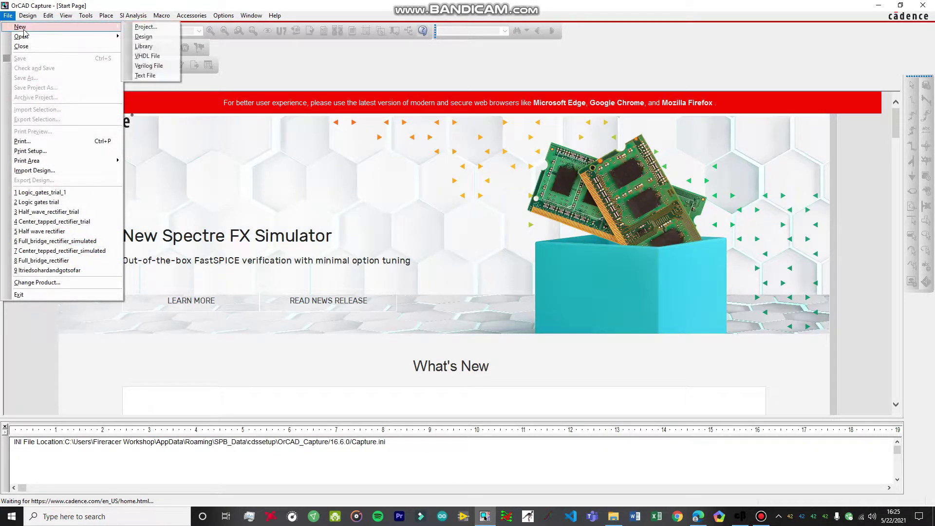
click(146, 27)
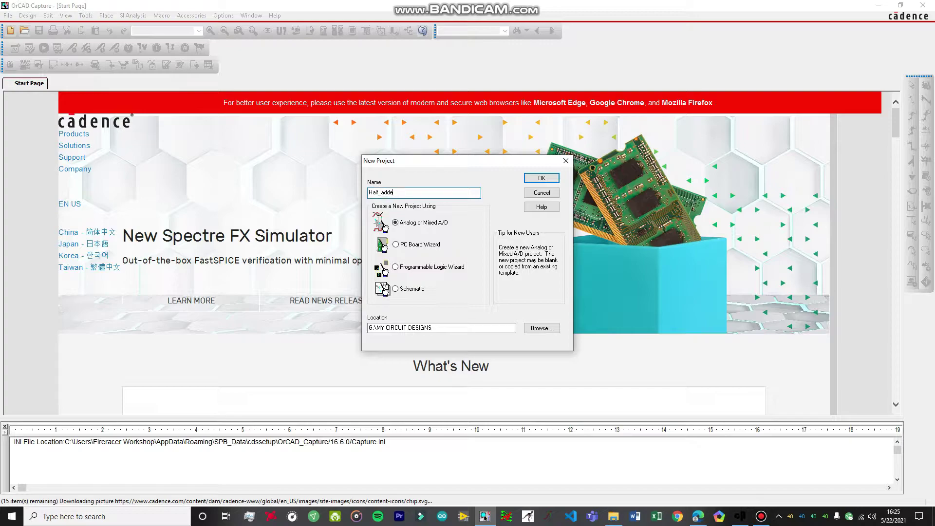
click(541, 180)
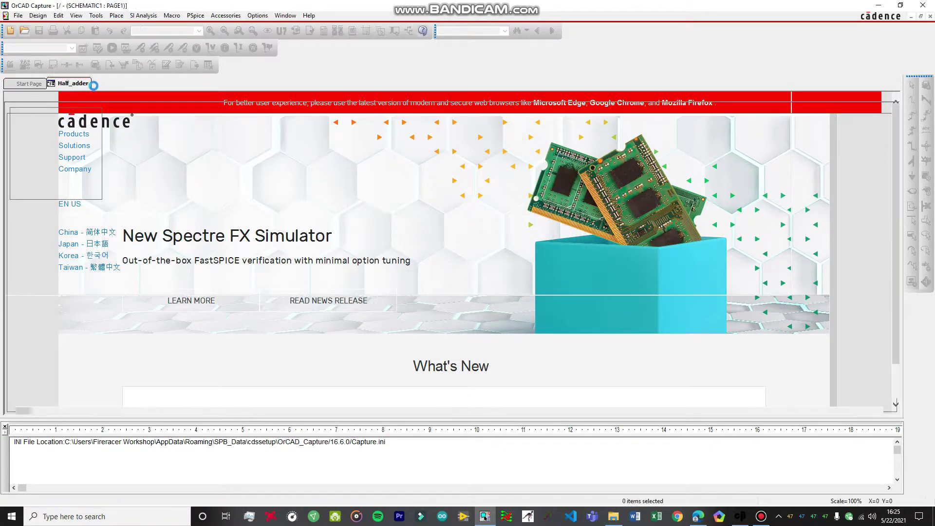
Close the Start Page to reveal the blank schematic page.
click(28, 84)
right_click(28, 85)
click(64, 141)
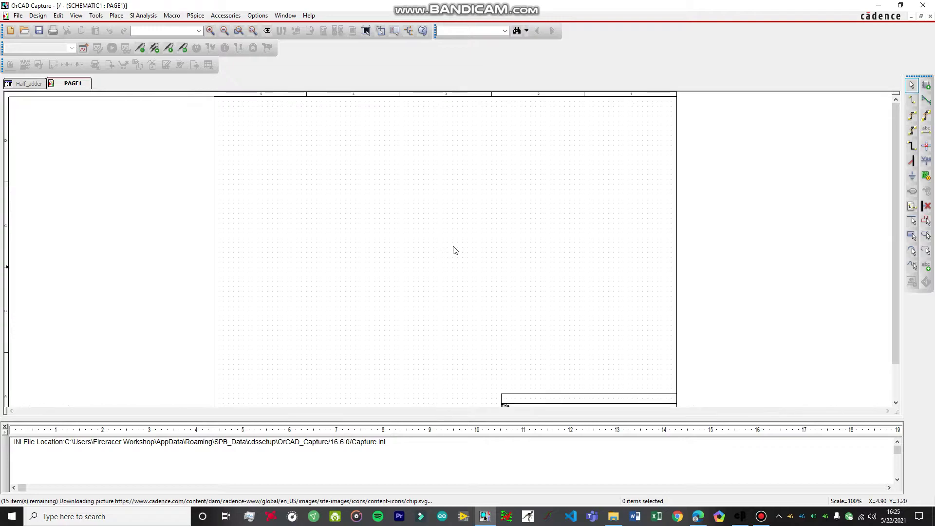
scroll(505, 232, up, 1)
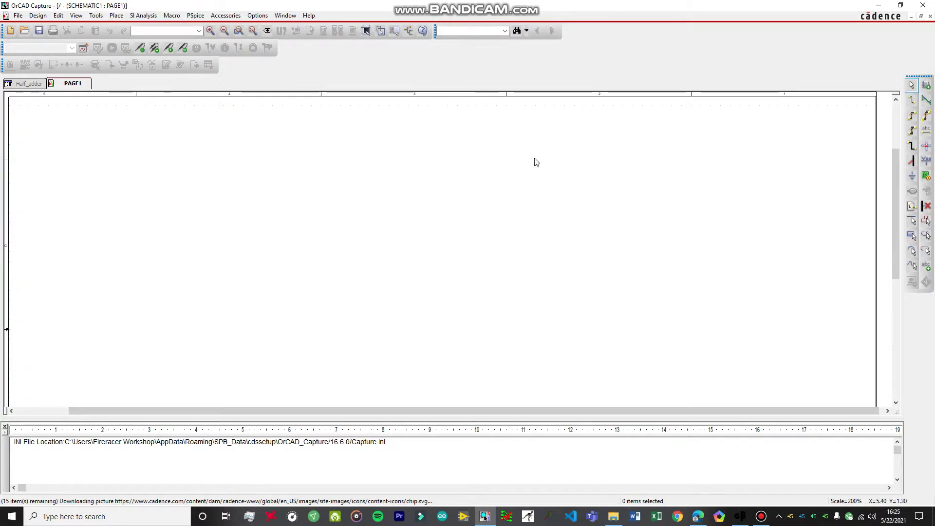
Search for 74LS08 in the 74LS library and drop AND gate U1A on the page.
key(p)
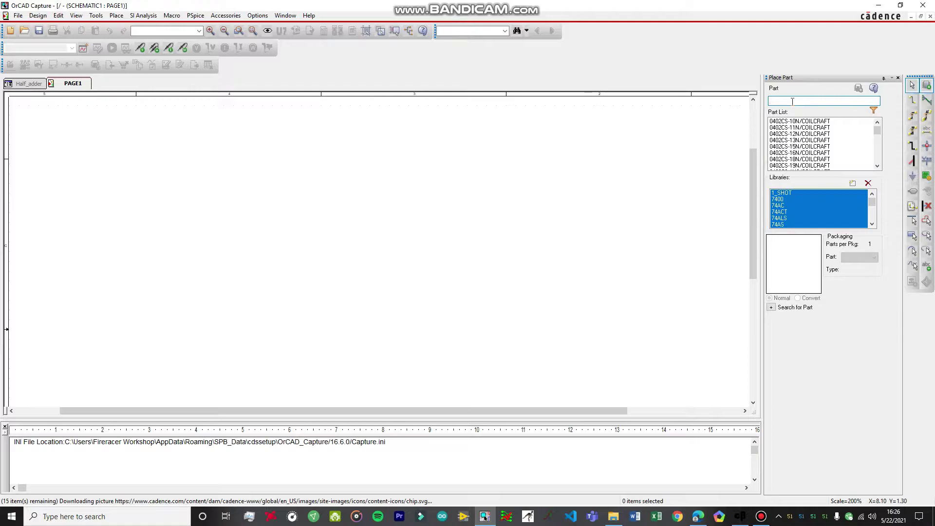
text(74)
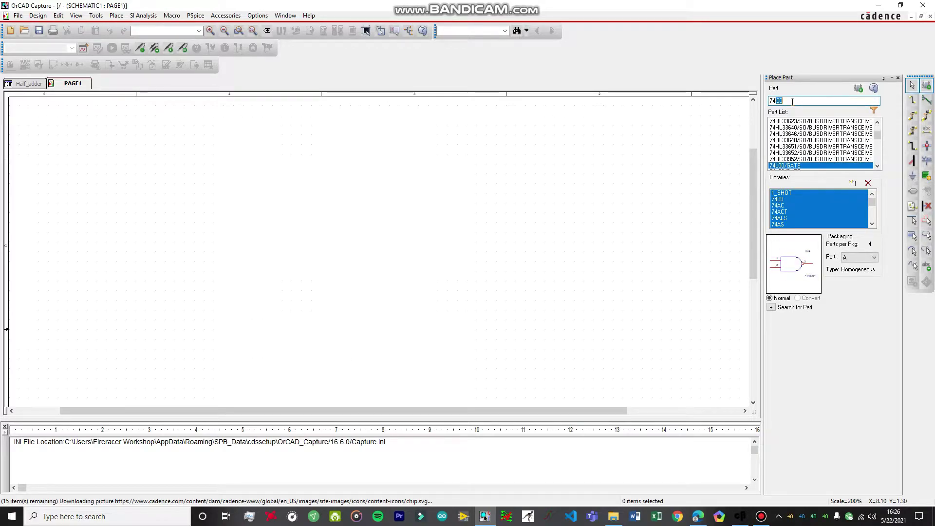
text(ls08)
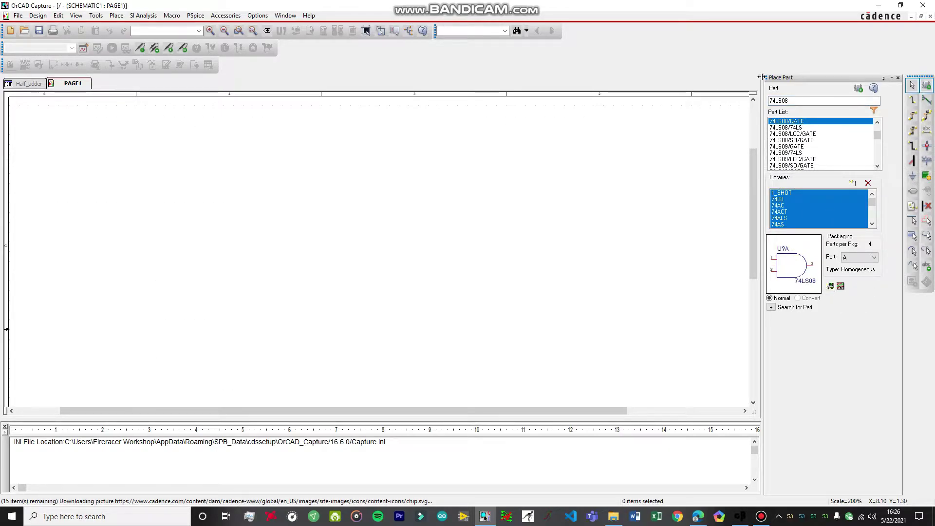
click(787, 128)
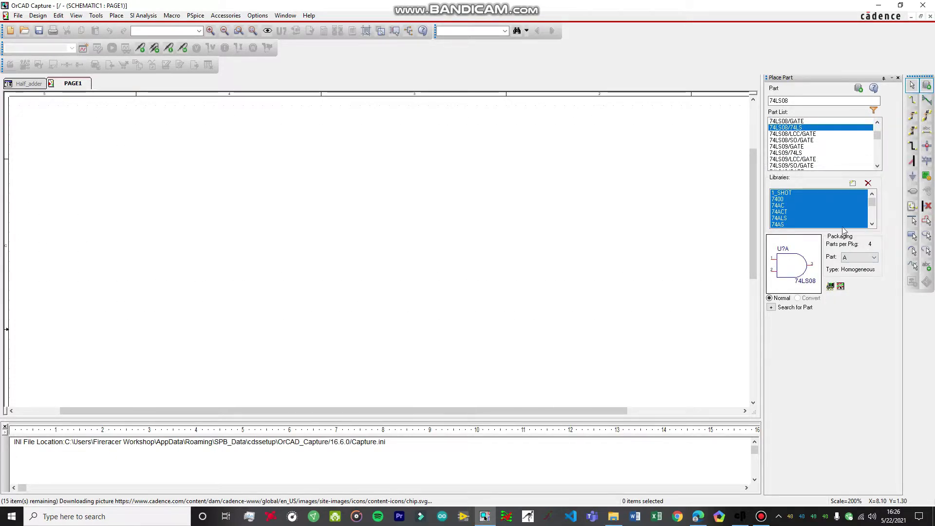
double_click(787, 128)
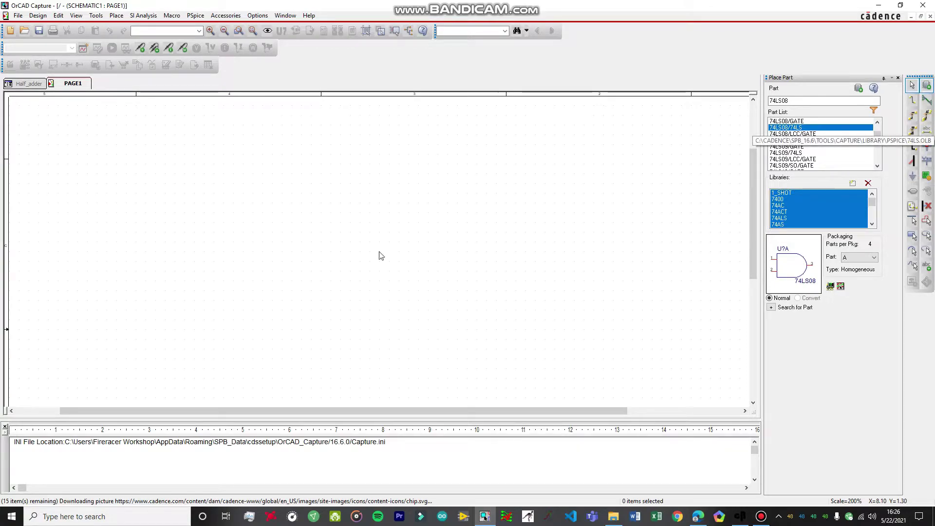
click(259, 187)
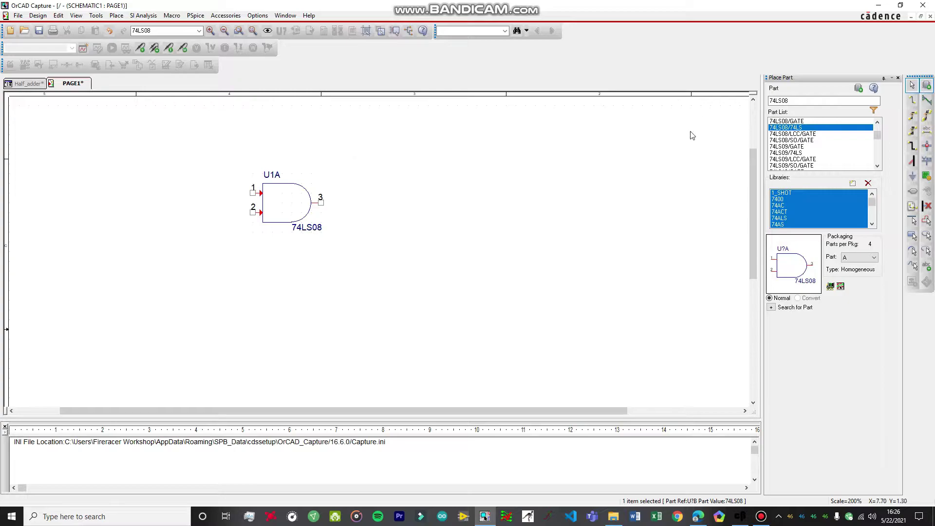
Search for 74LS86 and select the 74LS86A XOR gate variant.
click(792, 101)
key(BackSpace)
key(BackSpace)
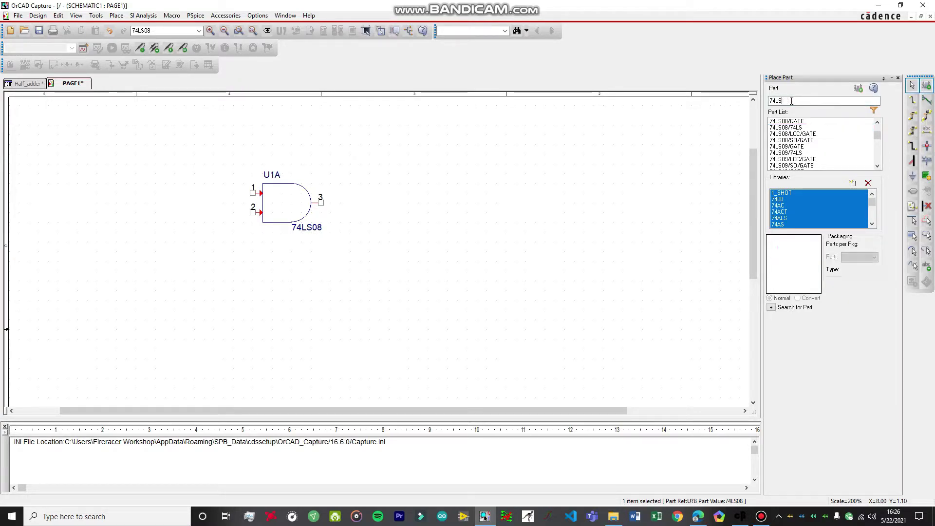
text(8)
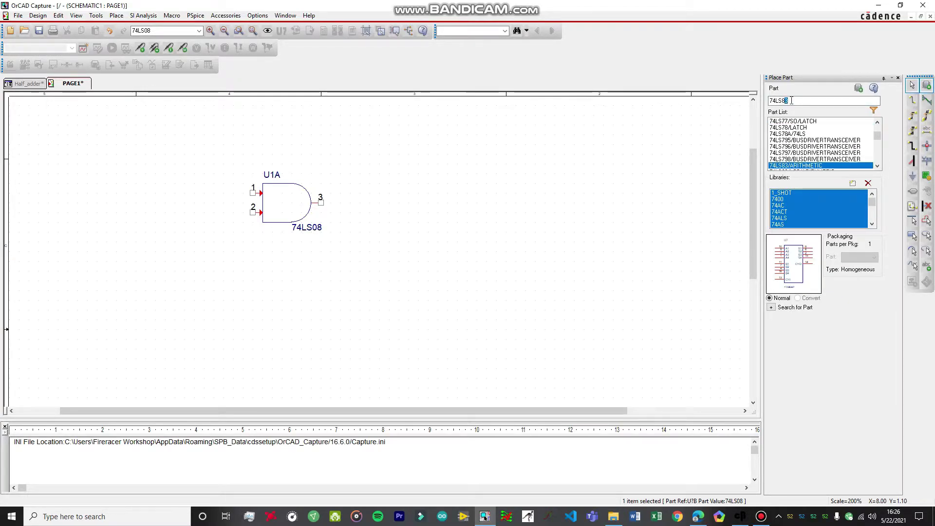
text(6)
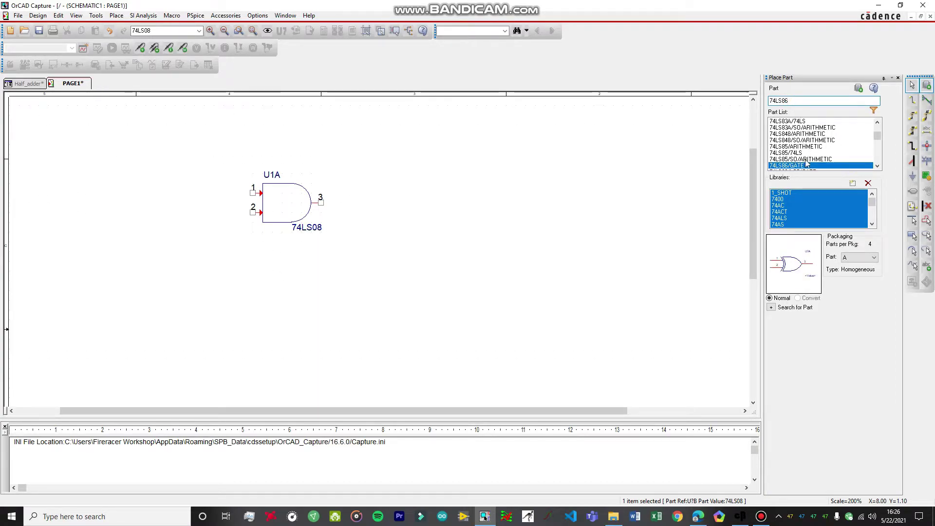
scroll(805, 156, down, 2)
click(804, 128)
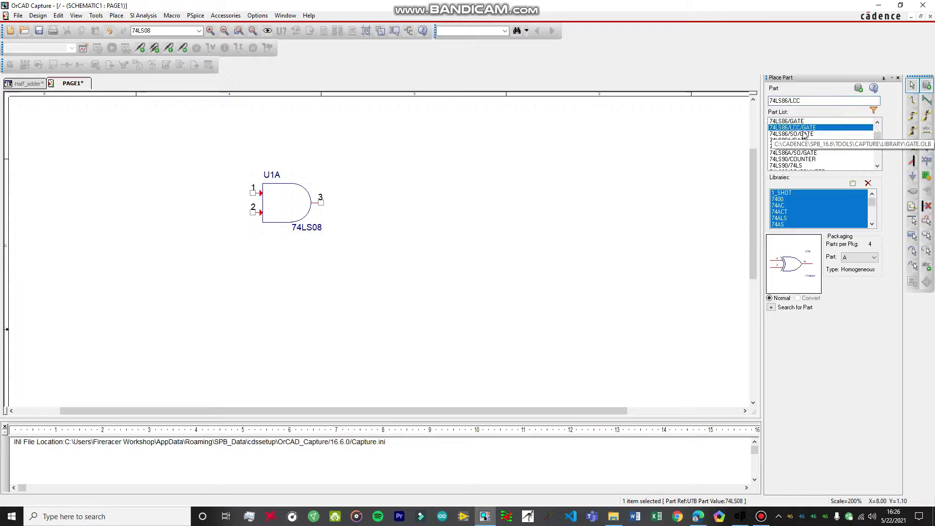
click(802, 135)
key(Up)
key(Up)
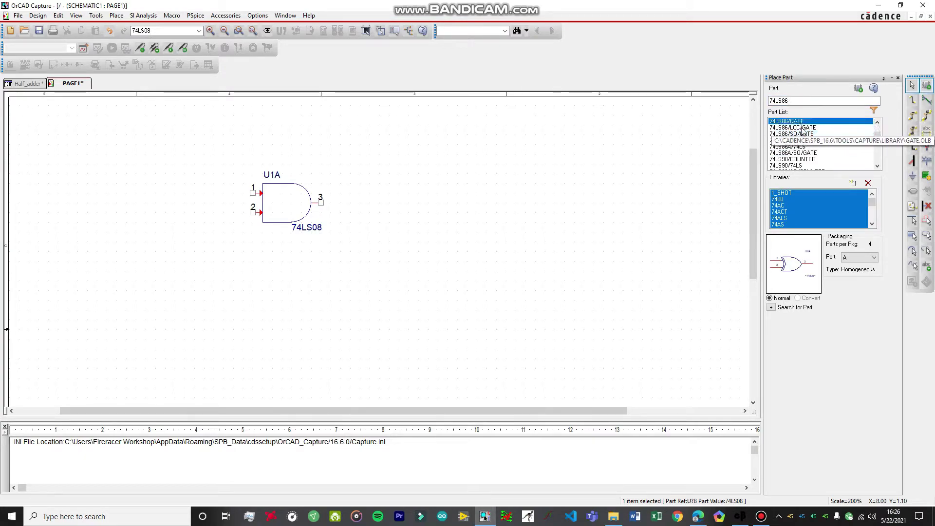
key(Down)
key(Down)
key(Down)
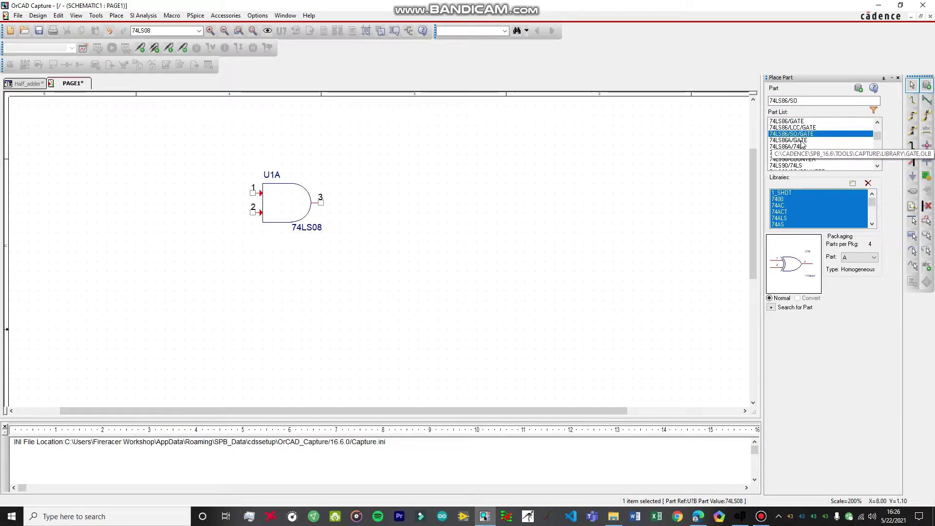
key(Down)
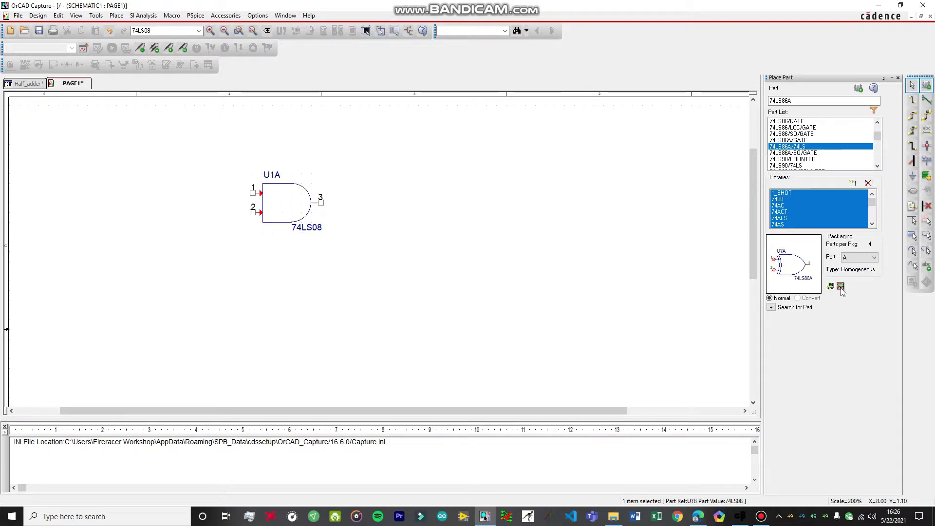
Place the 74LS86A gate, U2A, below the AND gate.
double_click(797, 147)
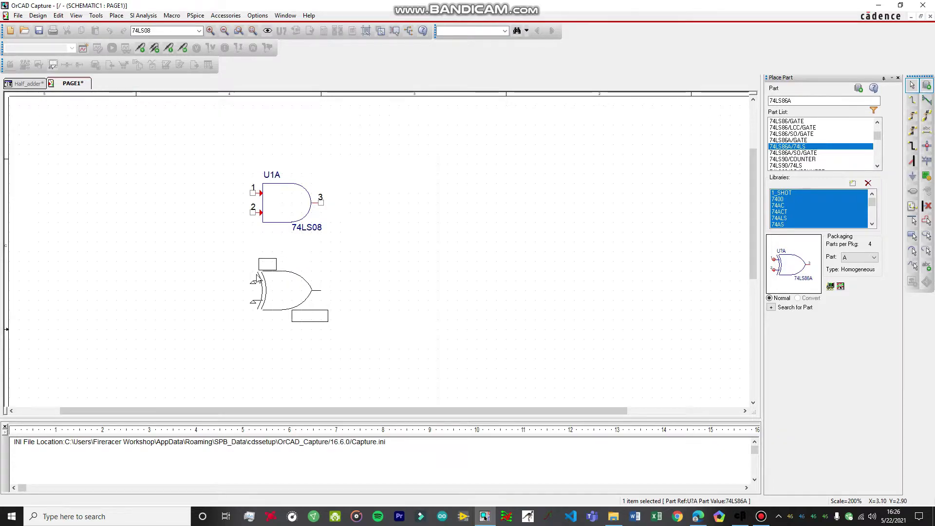
click(256, 279)
key(Escape)
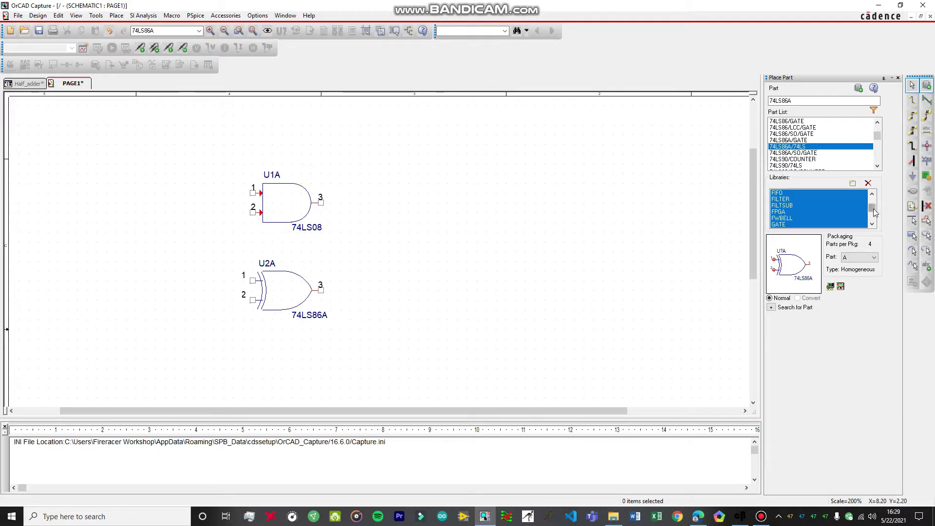
drag(875, 212, 874, 219)
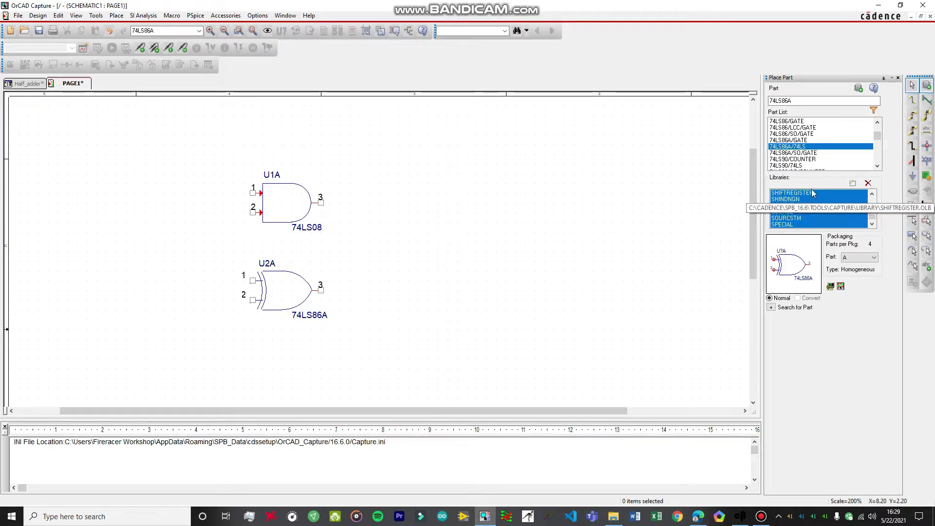
Place two rotated DigClock sources, DSTM1 and DSTM2, from the SOURCE library.
click(799, 212)
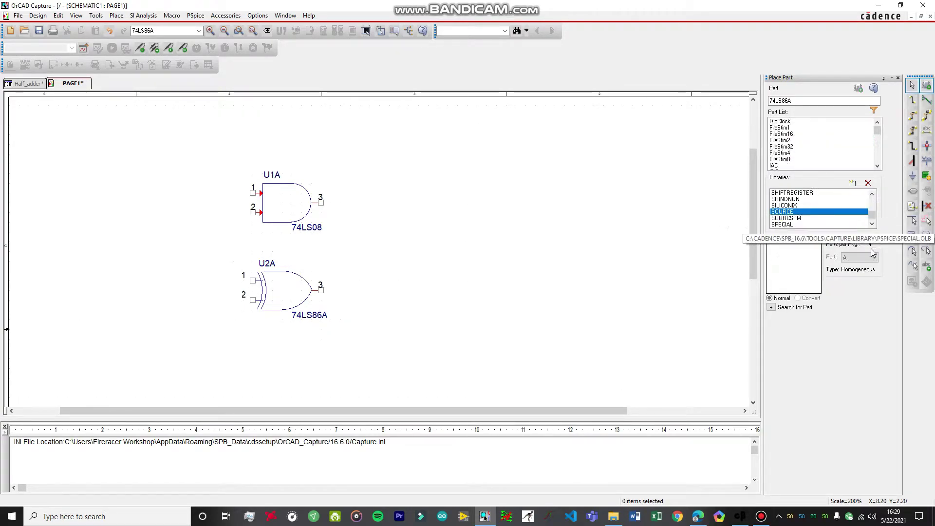
click(783, 122)
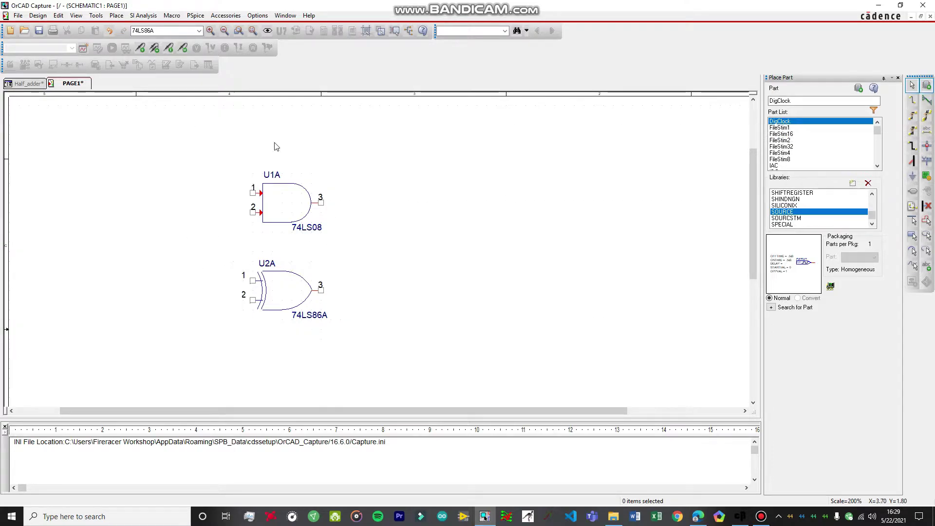
double_click(790, 125)
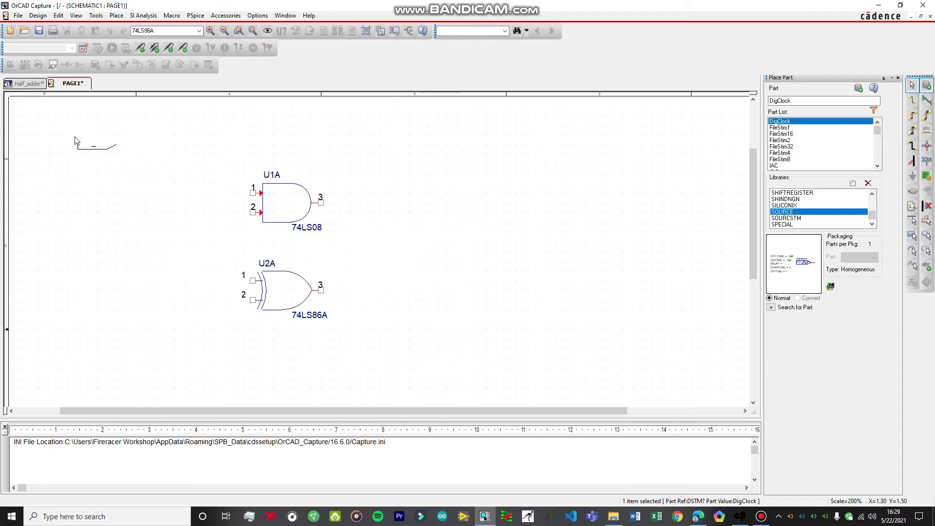
key(r)
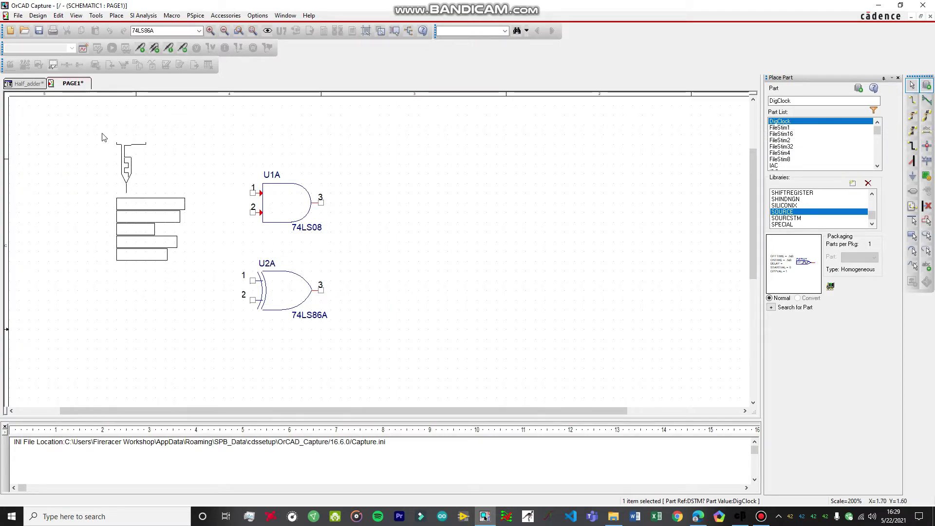
scroll(58, 151, up, 3)
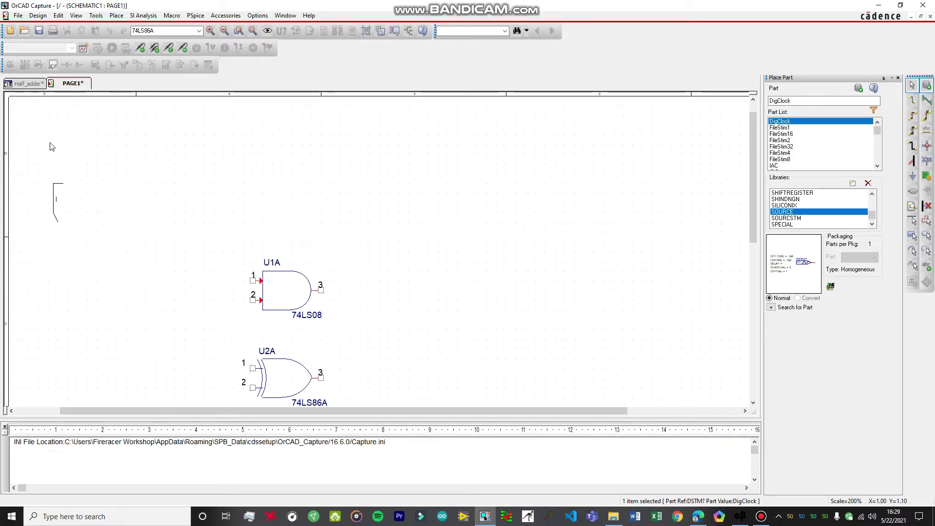
click(17, 156)
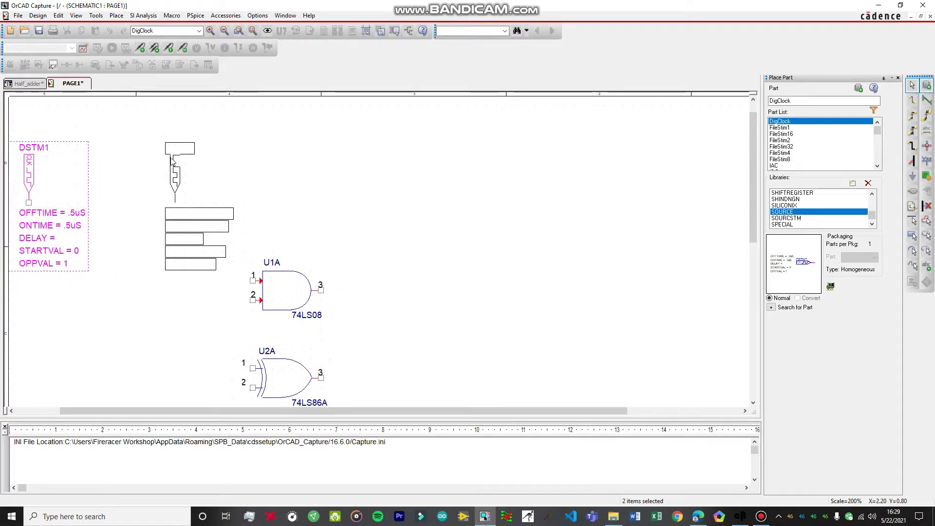
click(179, 162)
key(Escape)
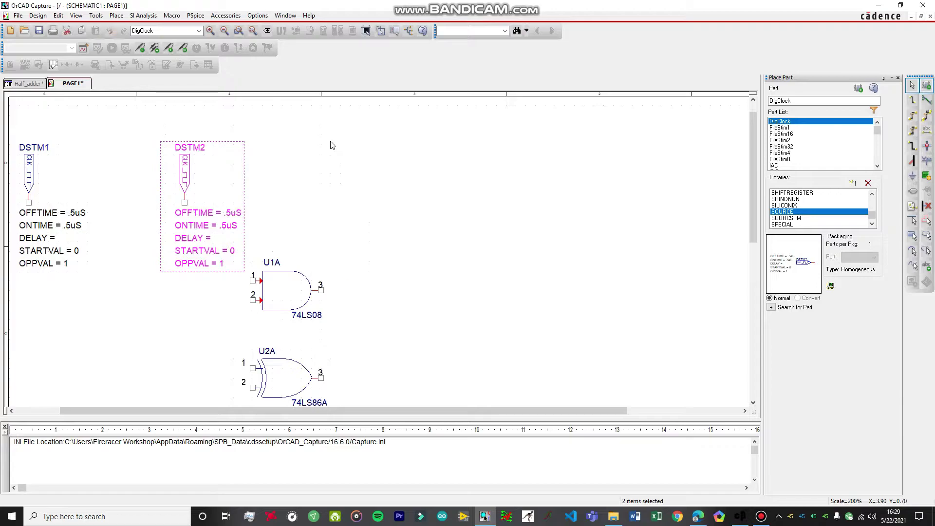
scroll(327, 149, down, 3)
scroll(334, 240, up, 1)
scroll(417, 203, left, 3)
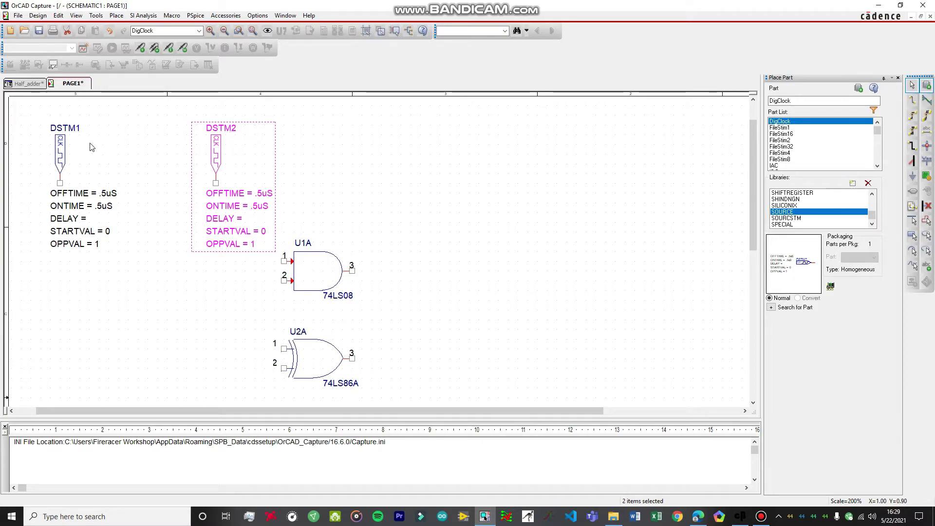
Rename the clock sources DSTM1 and DSTM2 to DSTMX and DSTMY.
double_click(79, 130)
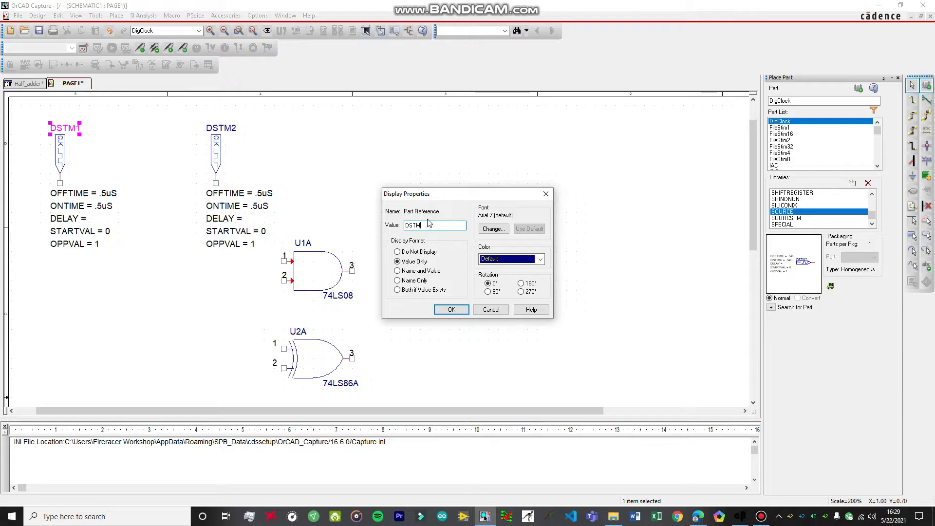
text(X)
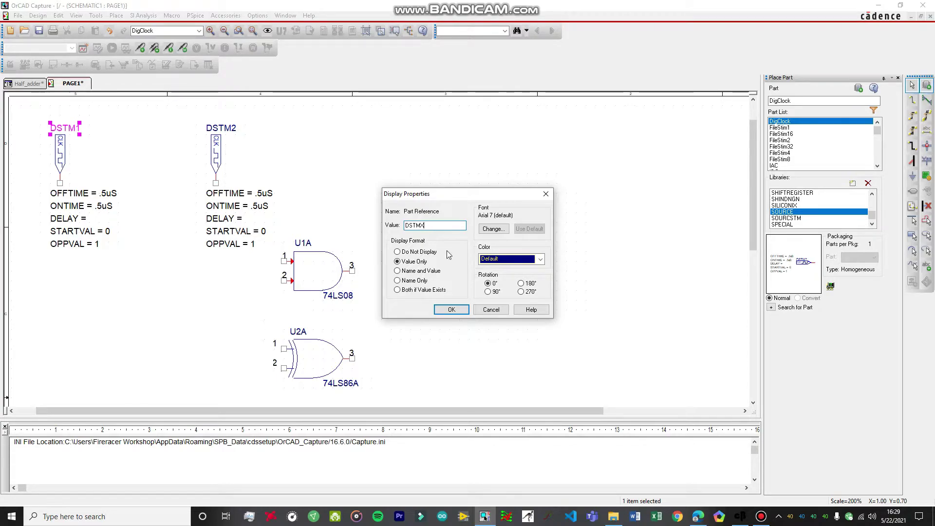
click(452, 310)
double_click(221, 128)
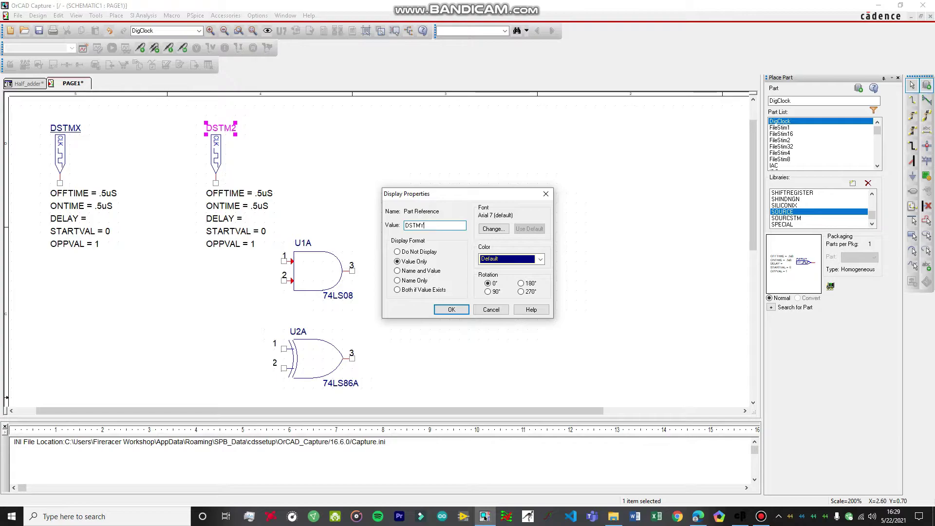
text(Y)
click(451, 310)
Set DSTMX's OFFTIME and ONTIME to 5mS.
click(112, 194)
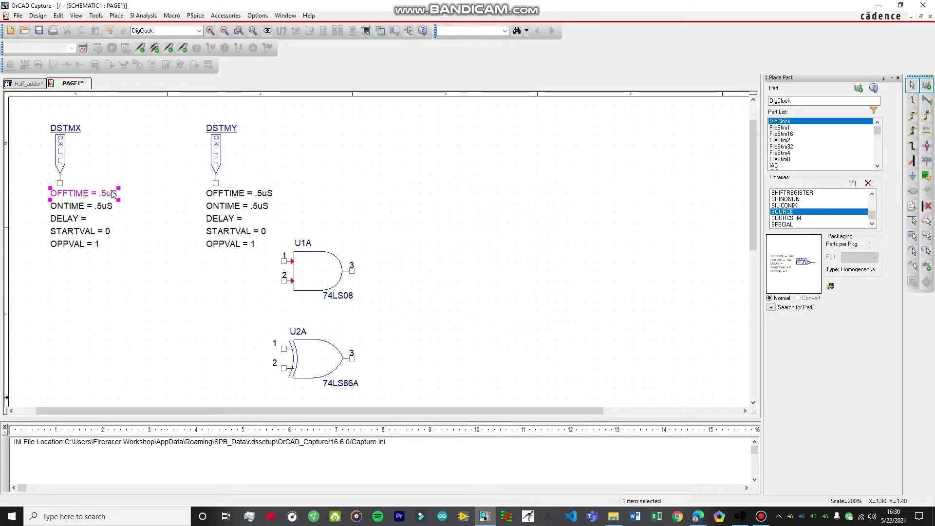
double_click(104, 197)
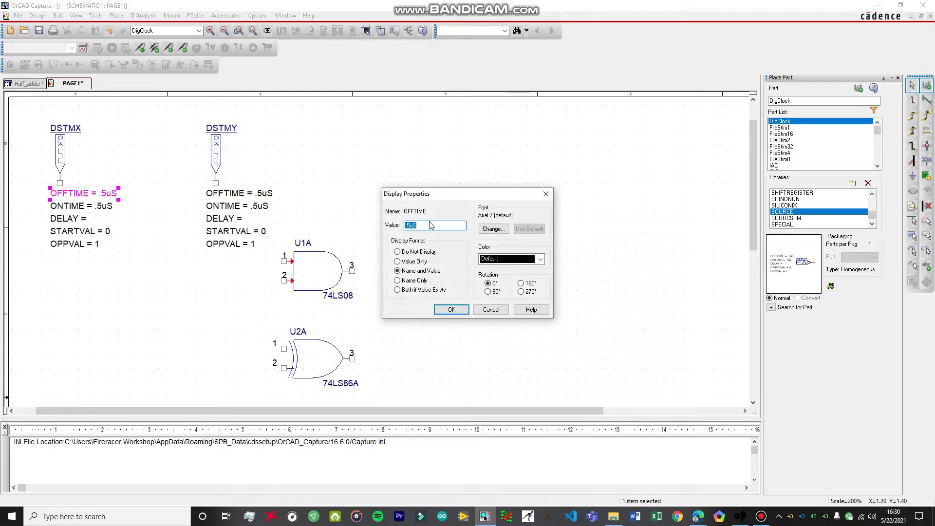
text(5)
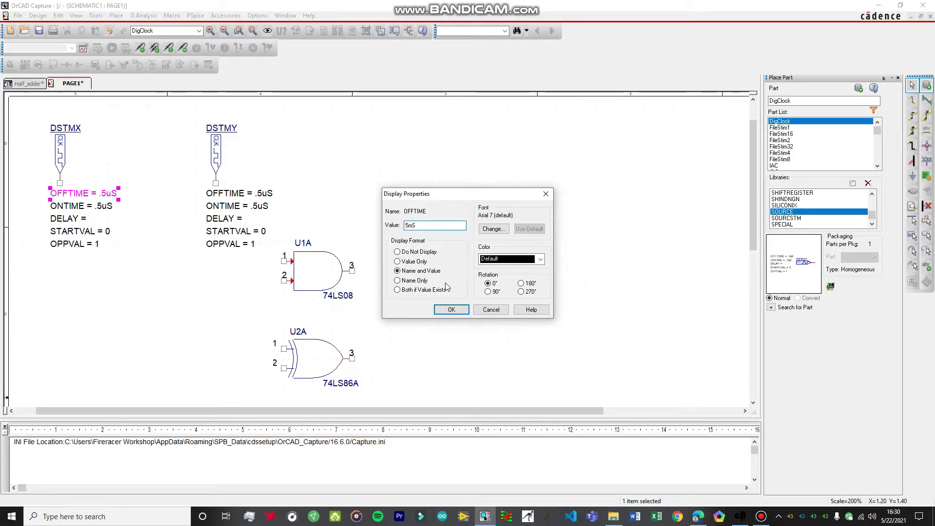
click(452, 310)
double_click(102, 211)
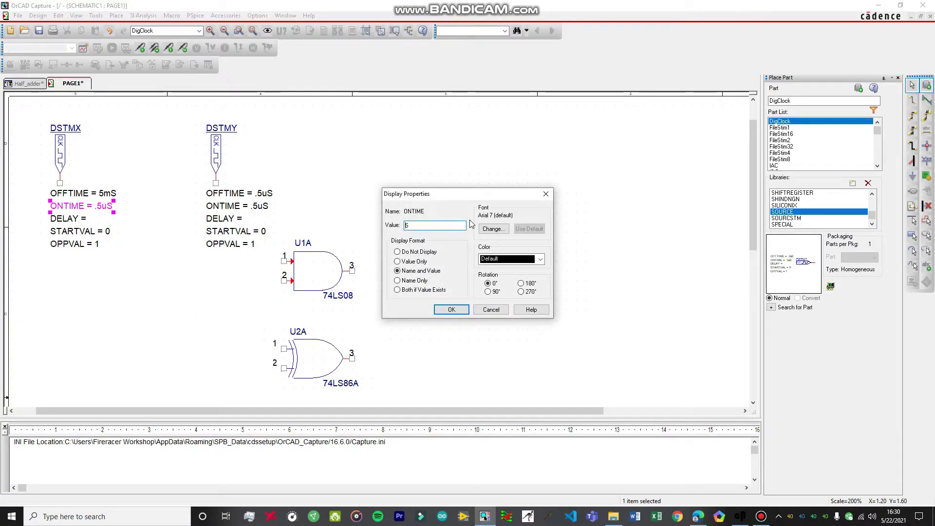
text(5)
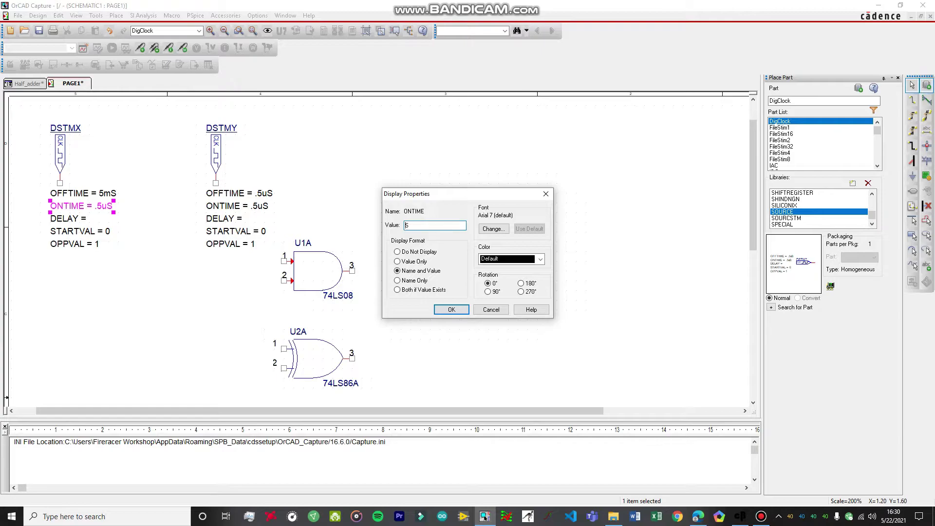
text(S)
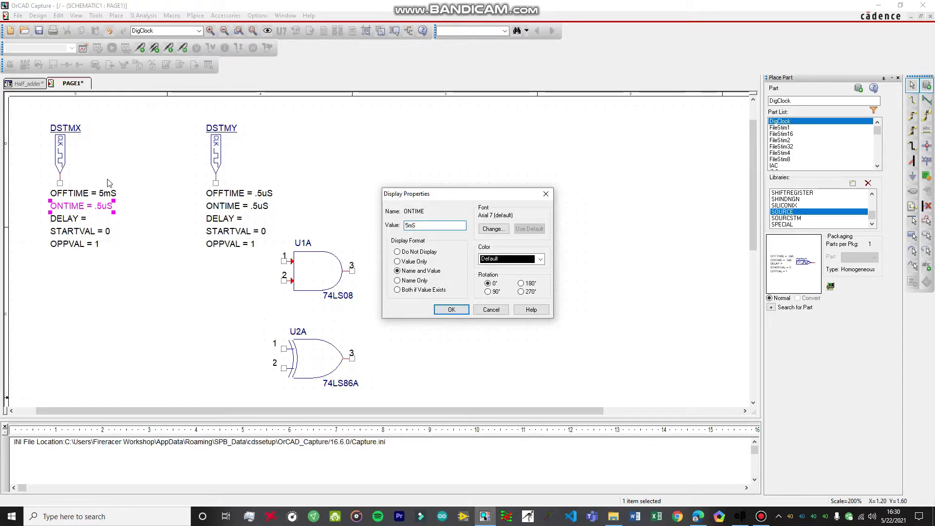
text(m)
key(Return)
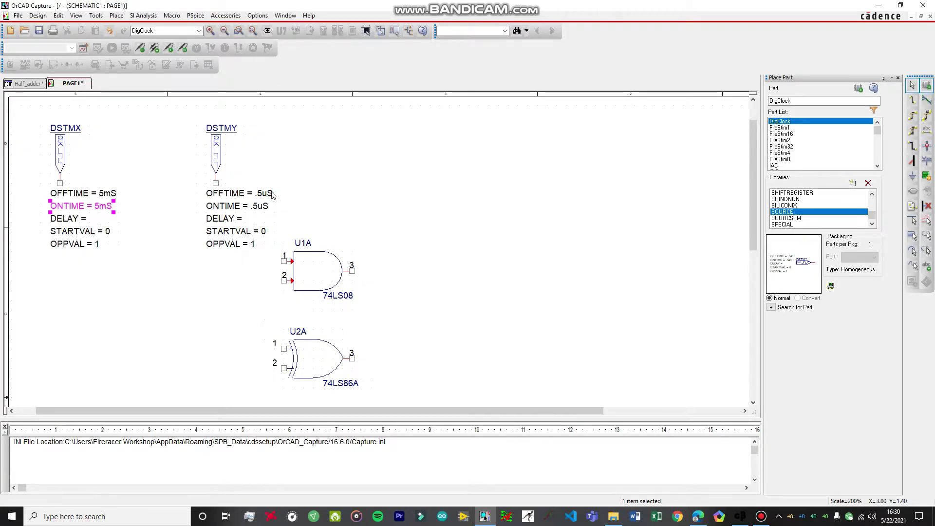
Set DSTMY's OFFTIME and ONTIME to 10mS.
double_click(261, 193)
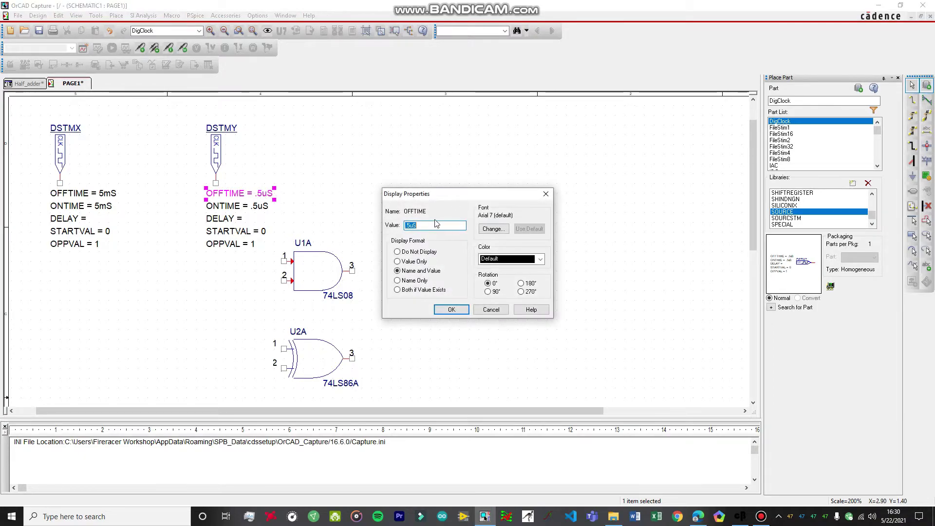
click(413, 225)
text(10mS)
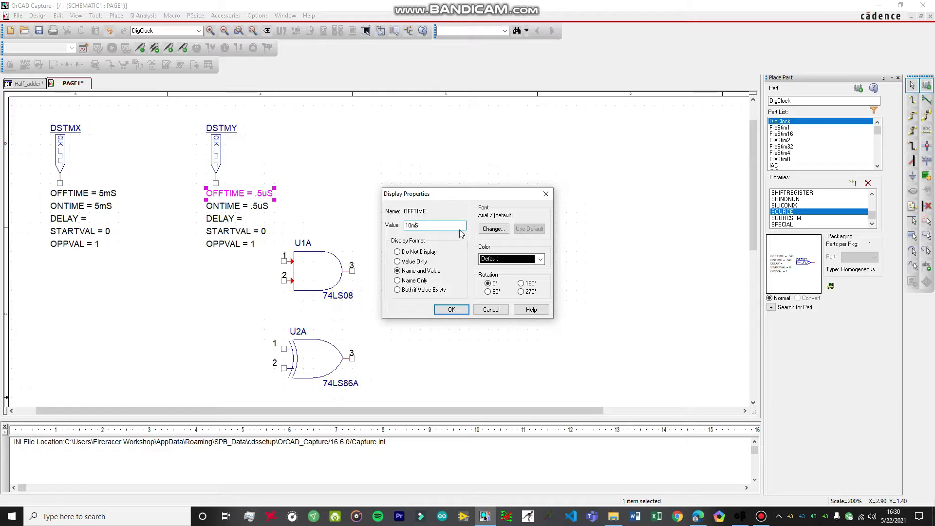
click(451, 310)
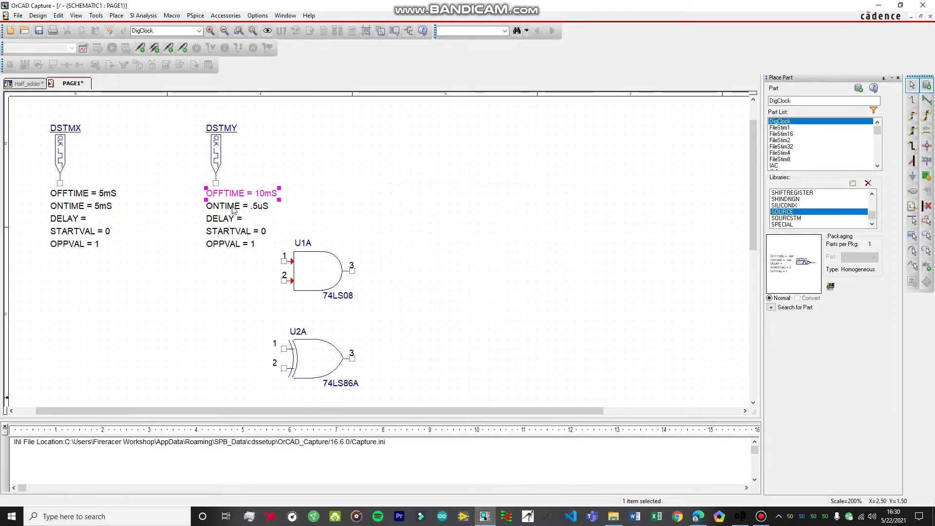
click(258, 210)
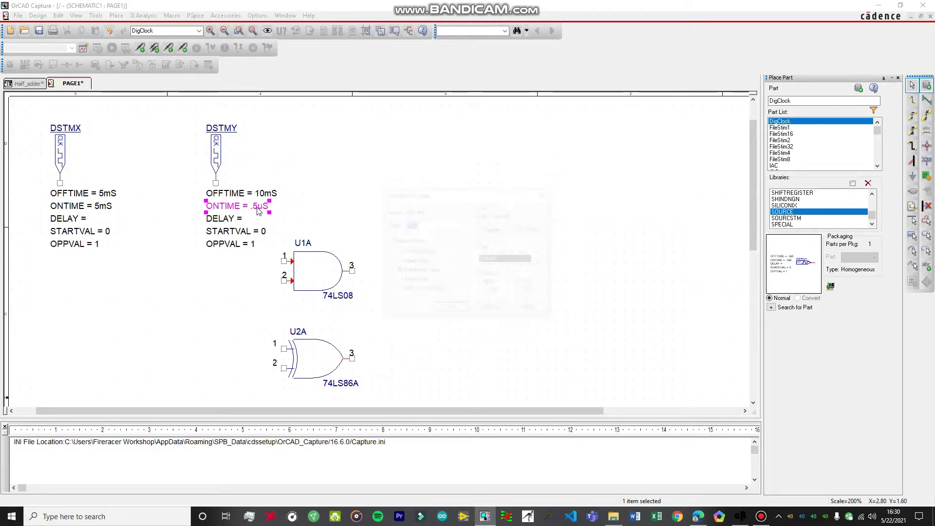
click(413, 226)
key(BackSpace)
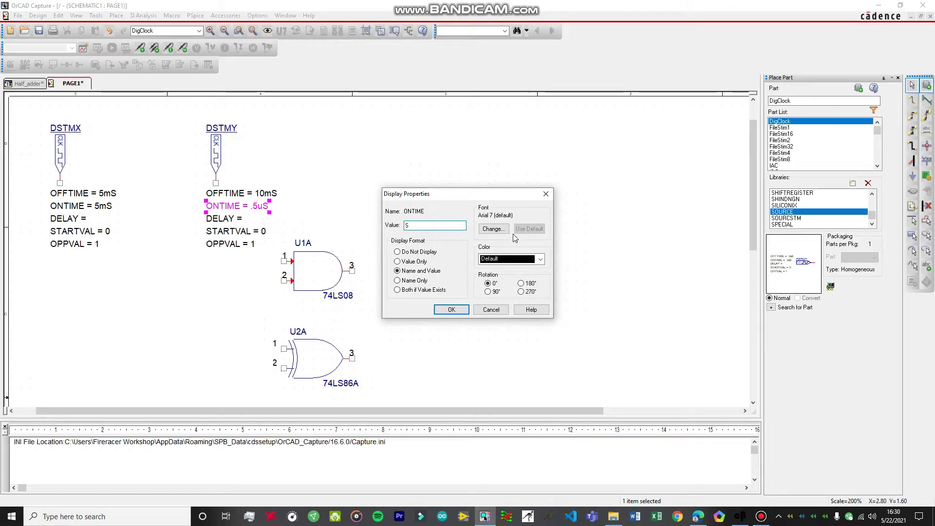
text(10mS)
click(452, 311)
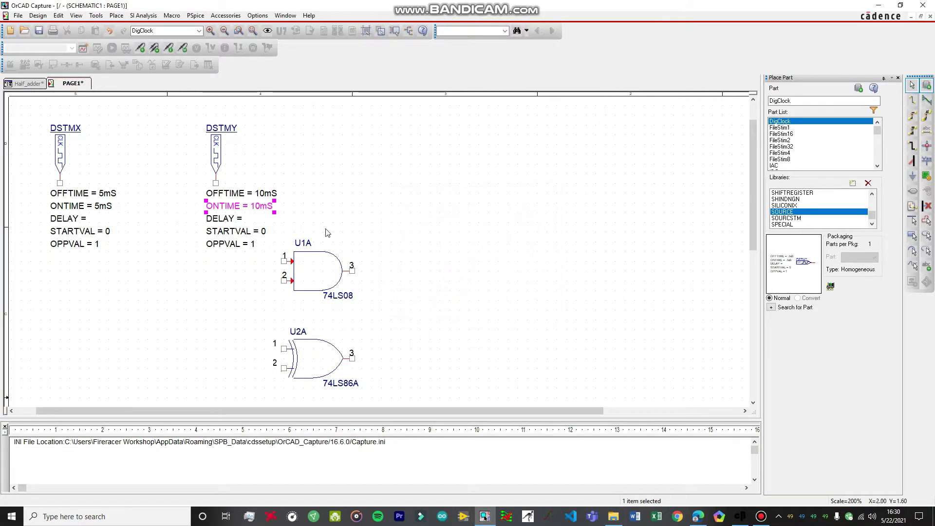
click(346, 167)
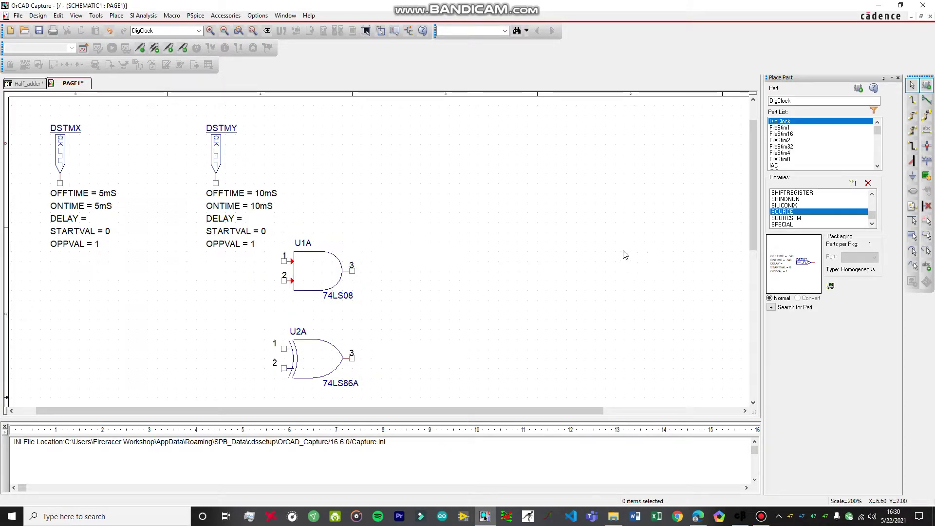
Place two PORTBOTH-L ports, one right of the AND gate and one right of the XOR gate.
scroll(625, 255, down, 1)
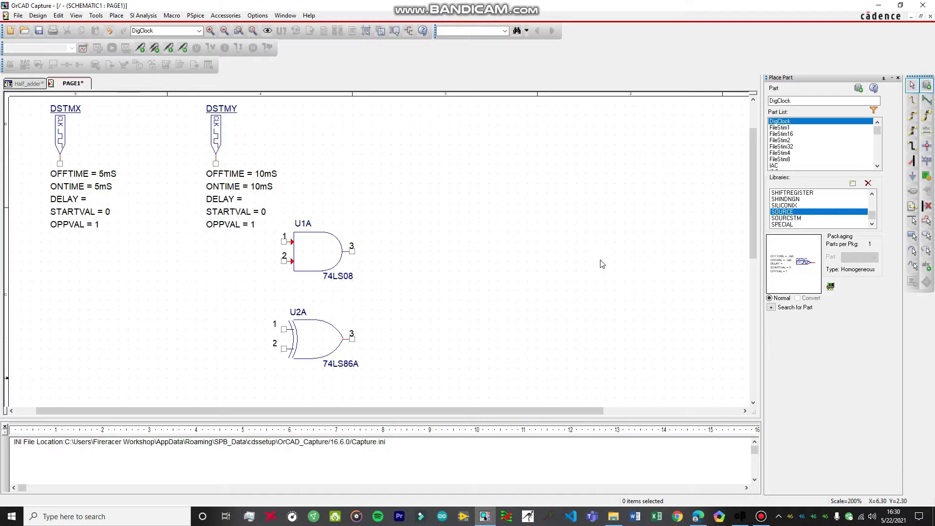
click(913, 193)
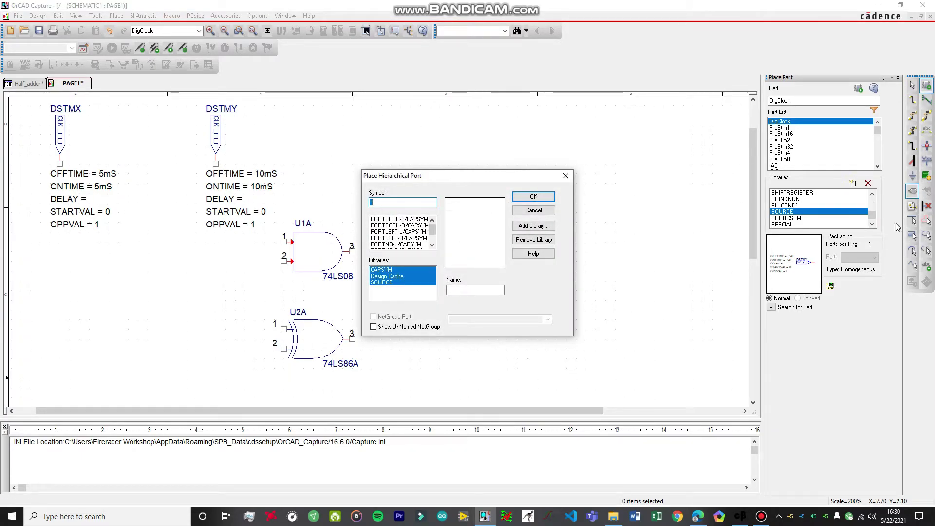
key(Escape)
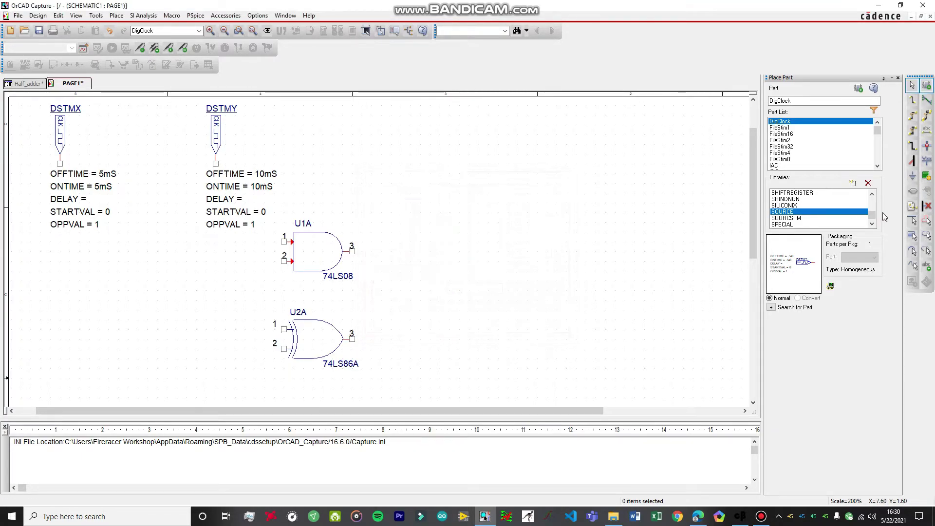
click(914, 195)
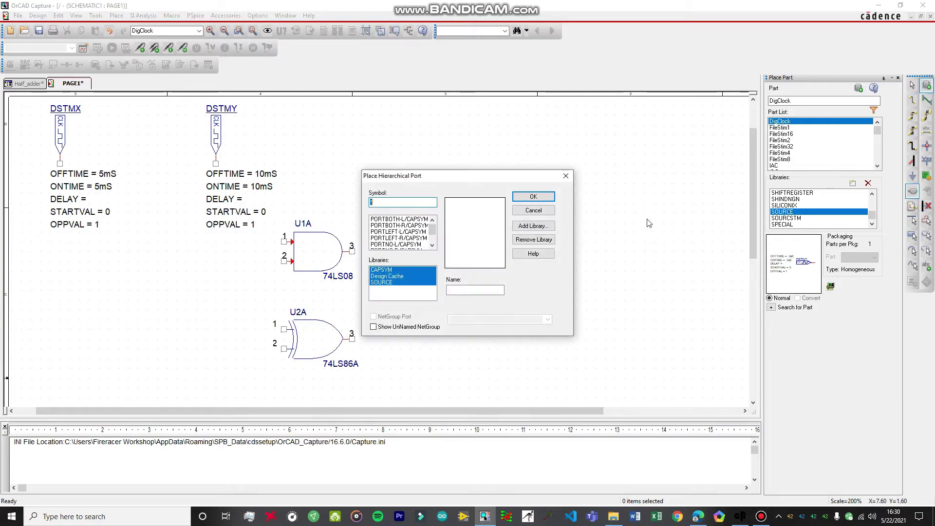
click(406, 221)
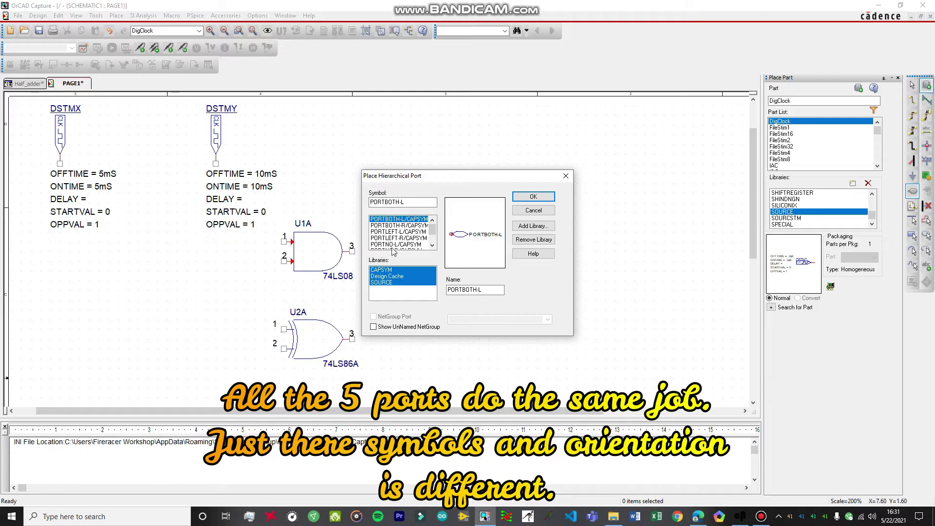
double_click(404, 223)
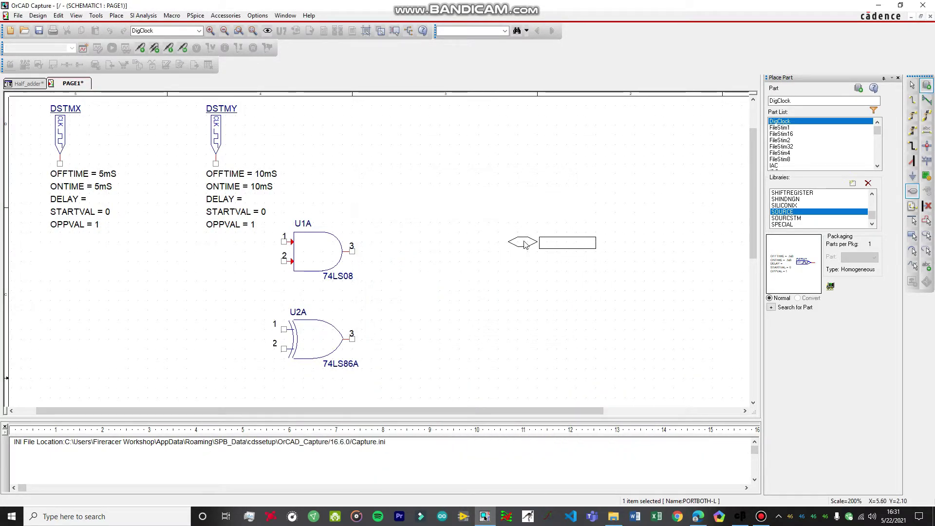
click(533, 252)
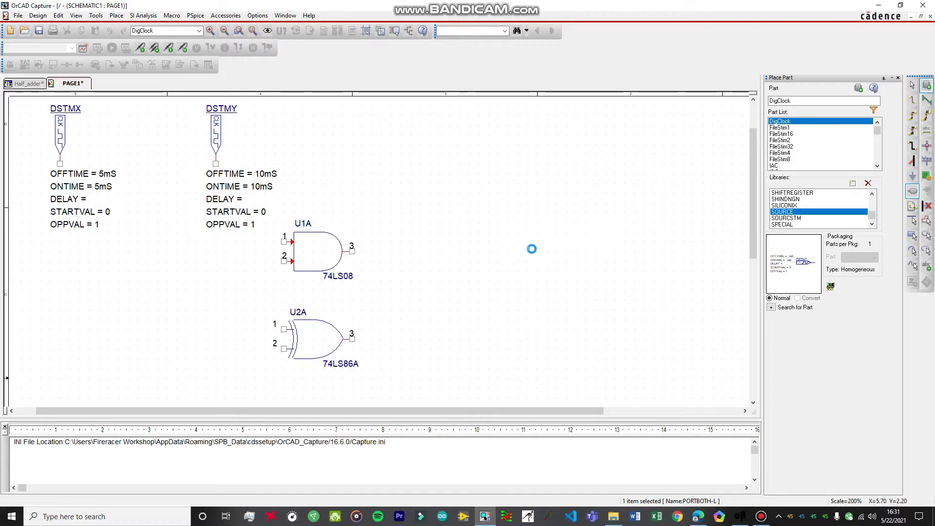
click(540, 341)
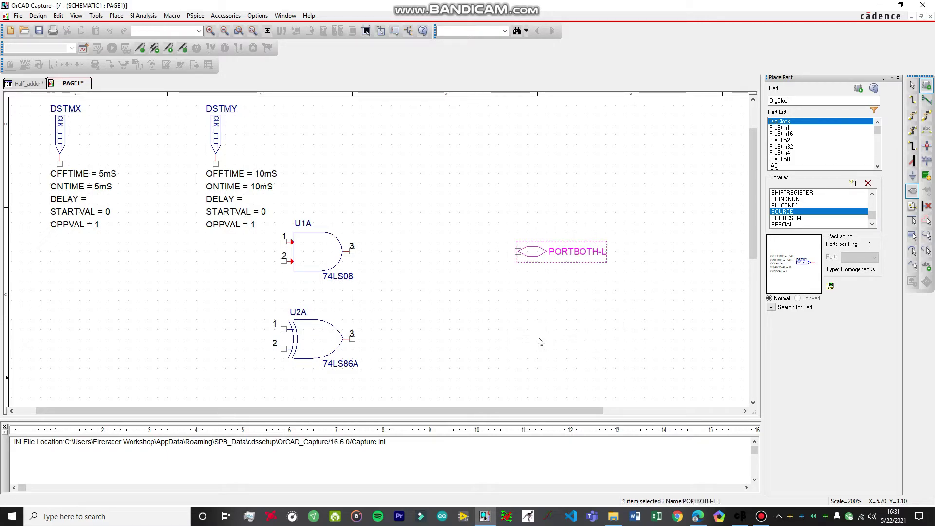
Move DSTMX's five attribute lines up beside its clock symbol.
key(Escape)
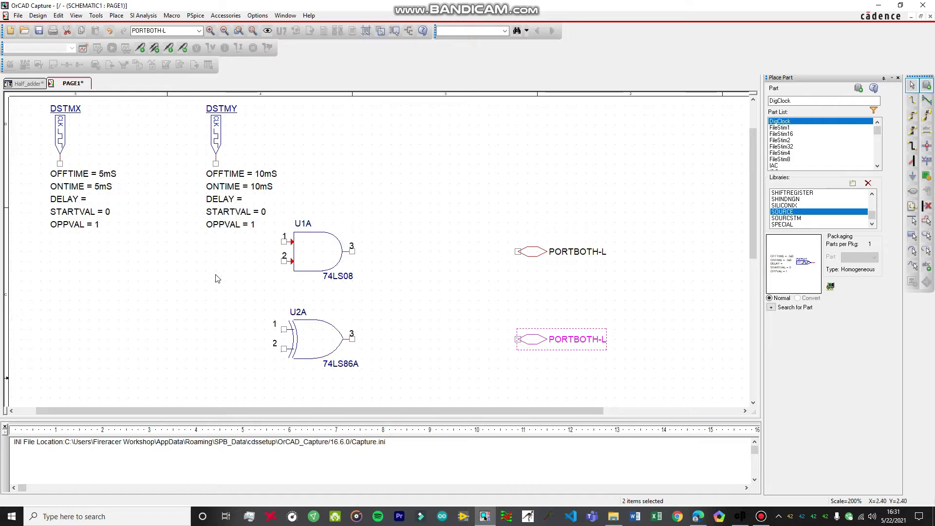
drag(42, 168, 138, 241)
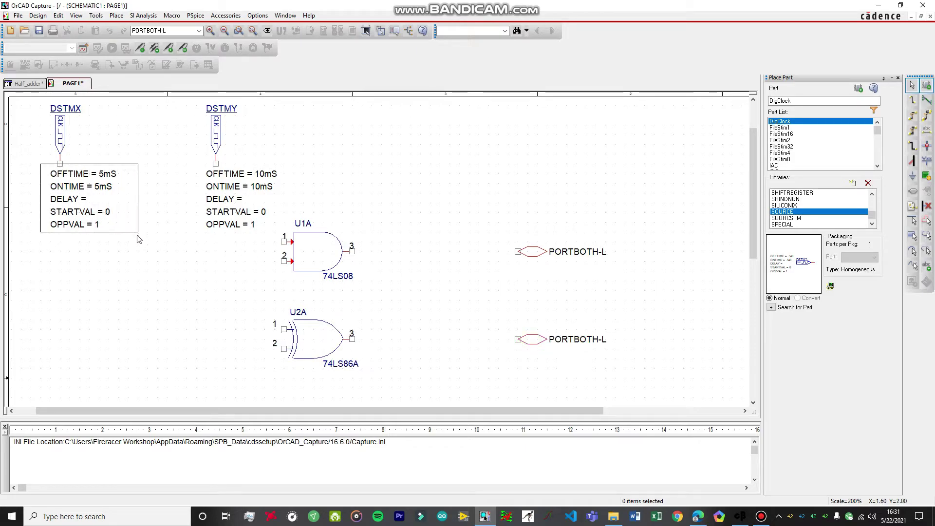
drag(46, 180, 122, 238)
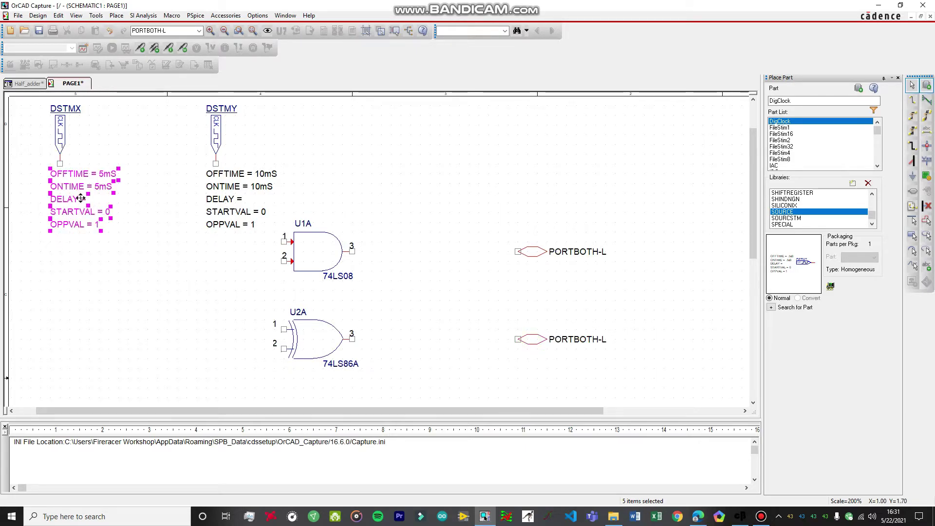
drag(89, 177, 128, 118)
click(200, 173)
Move DSTMY's five attribute lines up beside its clock symbol.
drag(198, 169, 291, 231)
drag(240, 178, 276, 115)
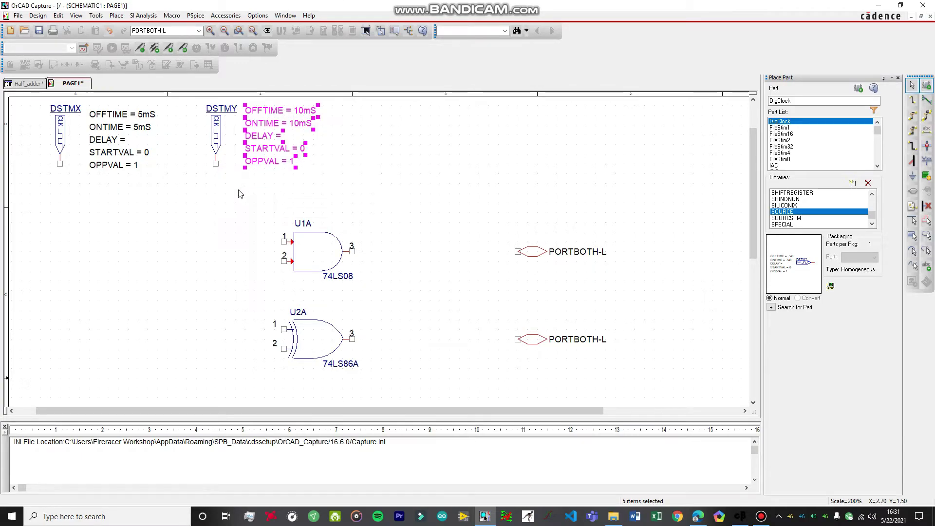
click(221, 204)
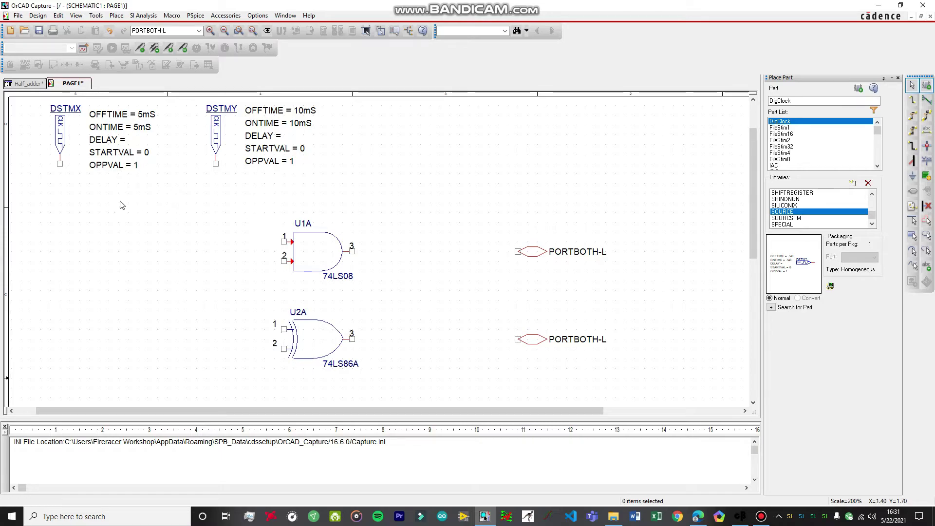
Wire the DSTMX output to pin 1 of both U1A and U2A.
key(w)
click(59, 164)
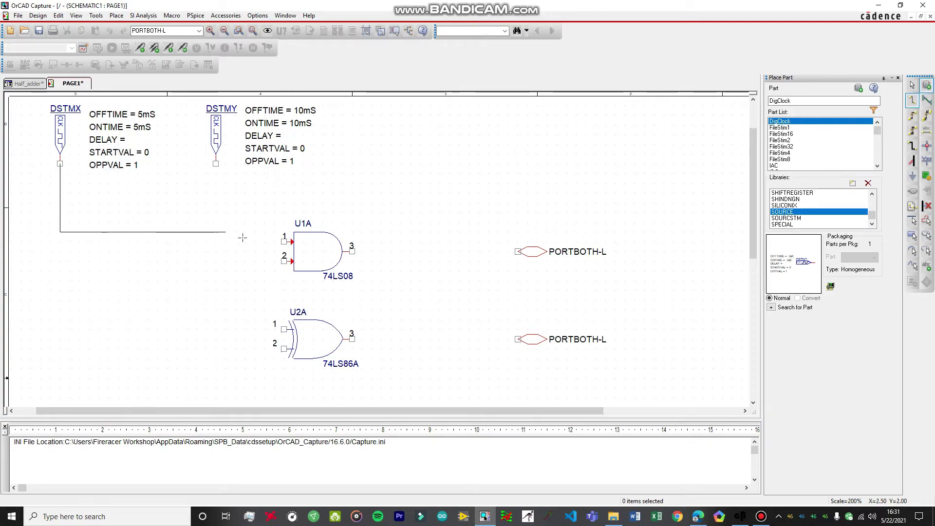
click(284, 241)
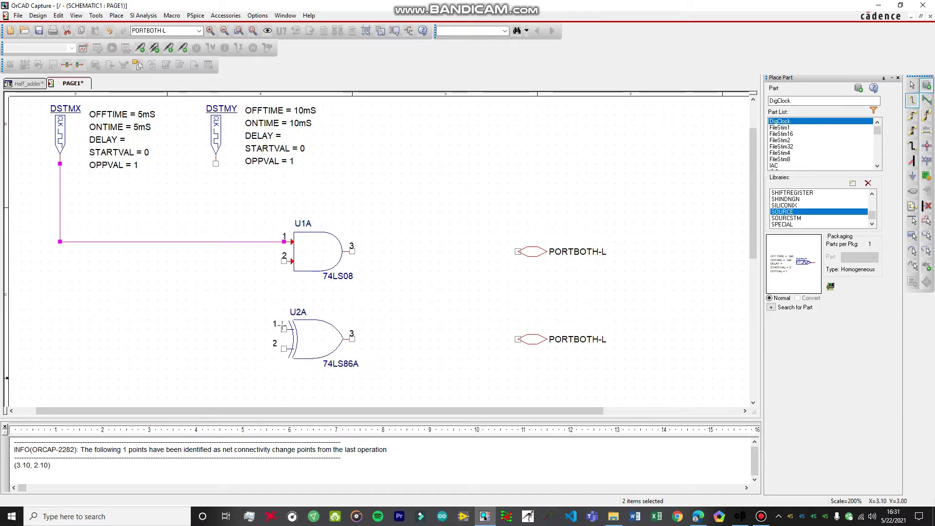
click(284, 329)
click(60, 242)
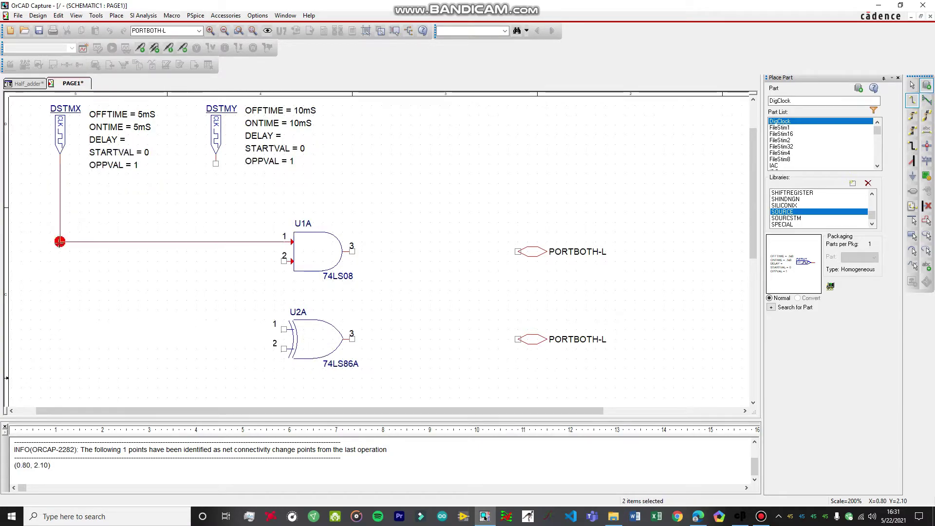
Wire the DSTMY output to pin 2 of U1A and U2A.
click(216, 163)
click(216, 262)
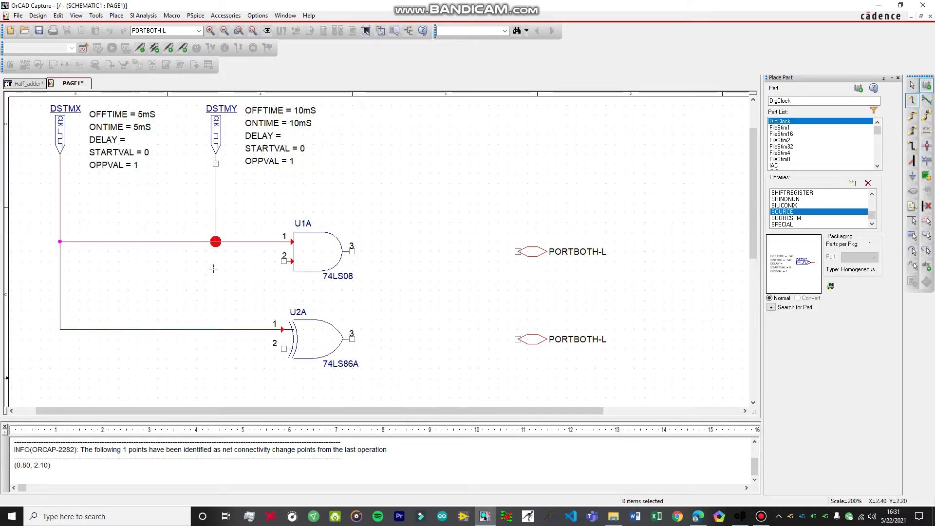
click(284, 261)
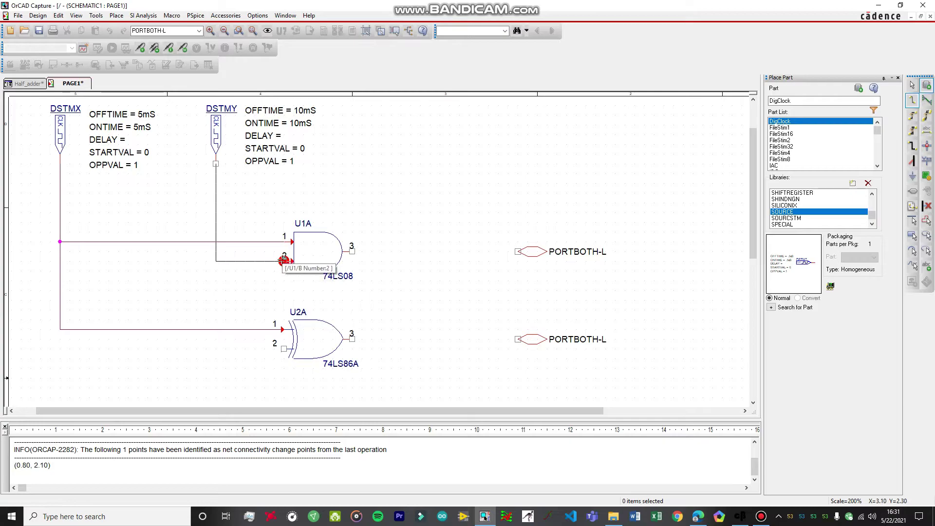
click(283, 349)
click(215, 261)
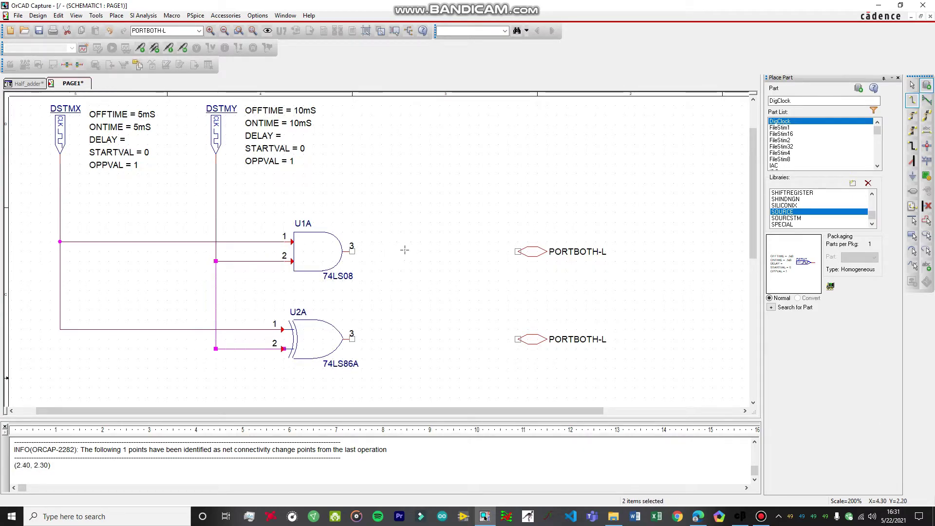
Connect the AND output to the upper port and the XOR output to the lower port.
click(360, 253)
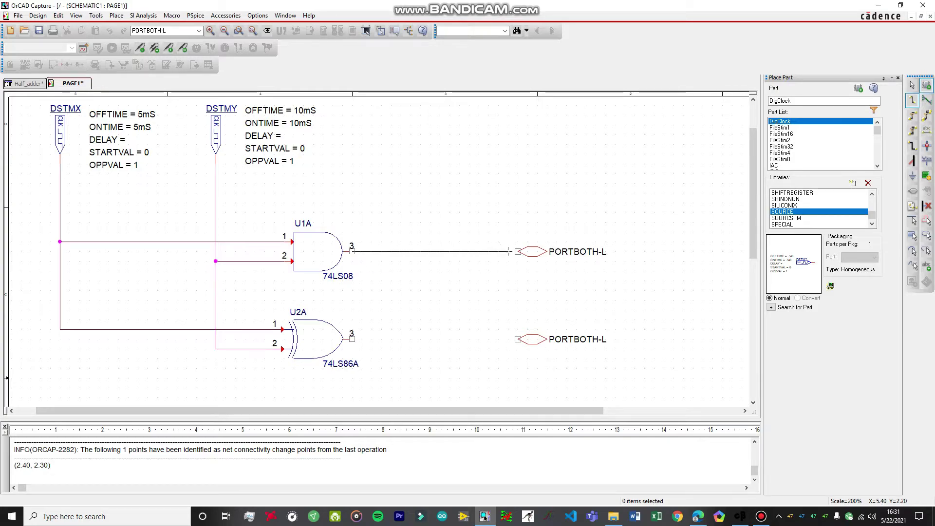
click(518, 252)
click(356, 339)
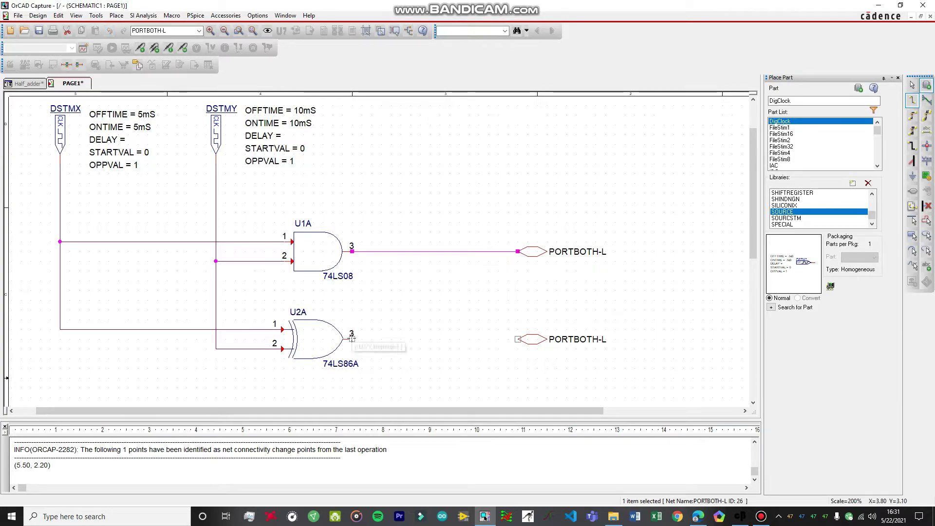
click(518, 339)
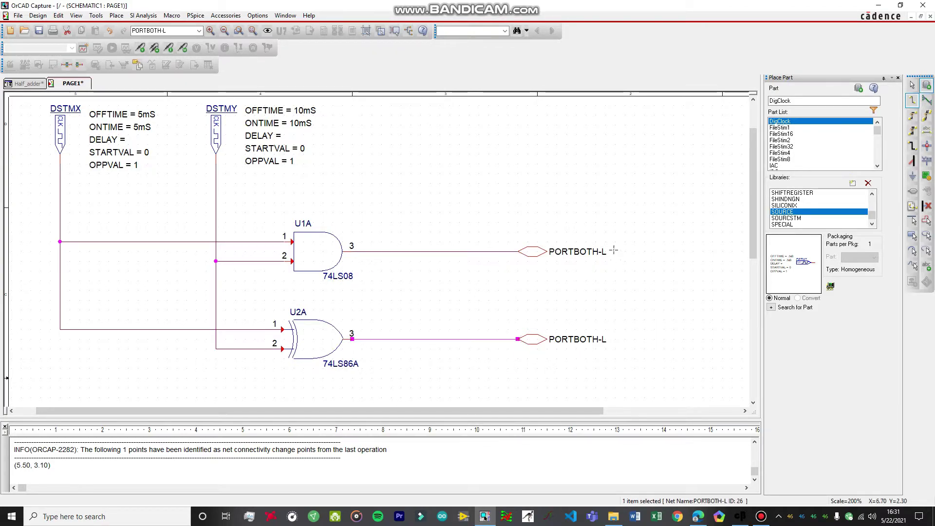
key(Escape)
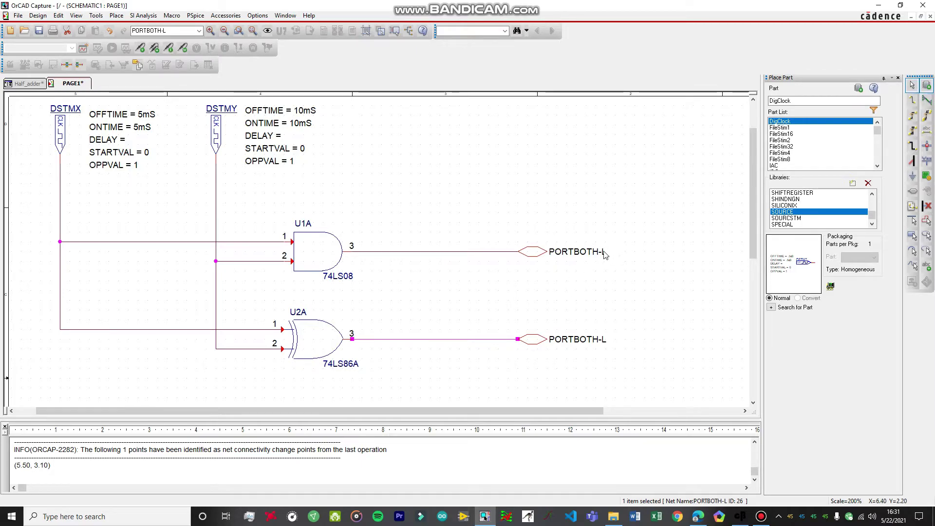
Rename the AND gate's upper output port to CARRY.
double_click(604, 252)
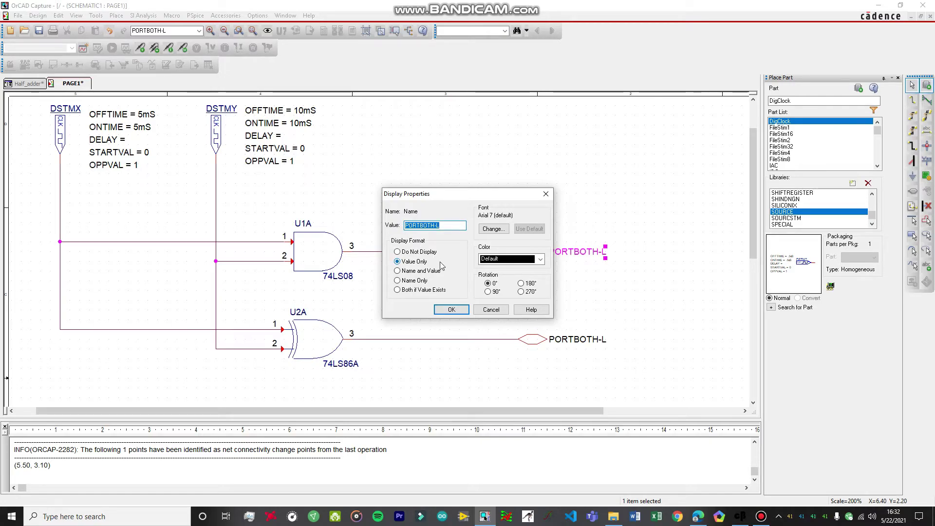
text(CARRY)
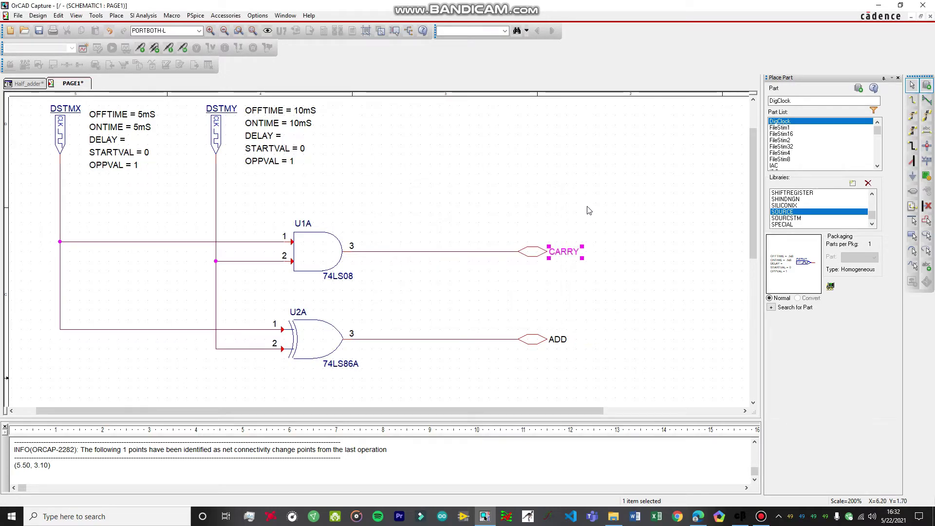
click(590, 210)
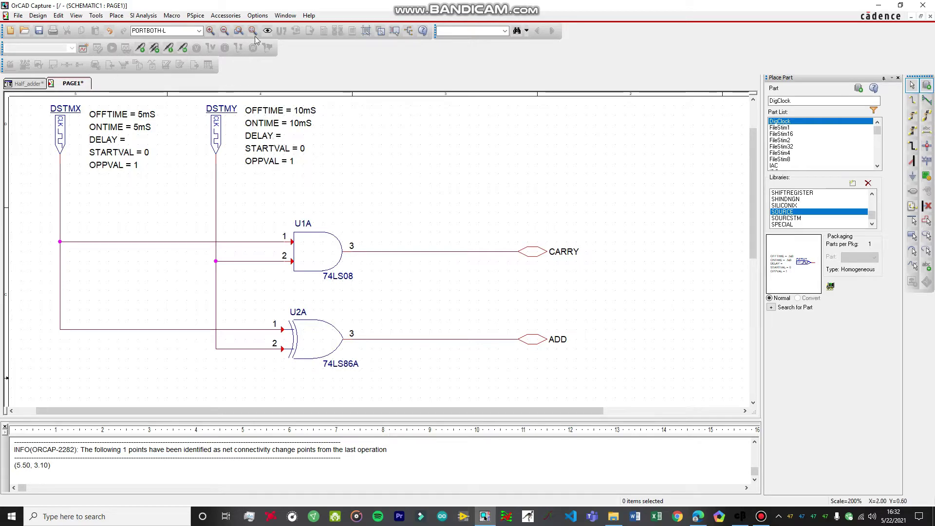
Create a PSpice simulation profile named TRIAL 11, inheriting from none.
click(196, 15)
click(227, 27)
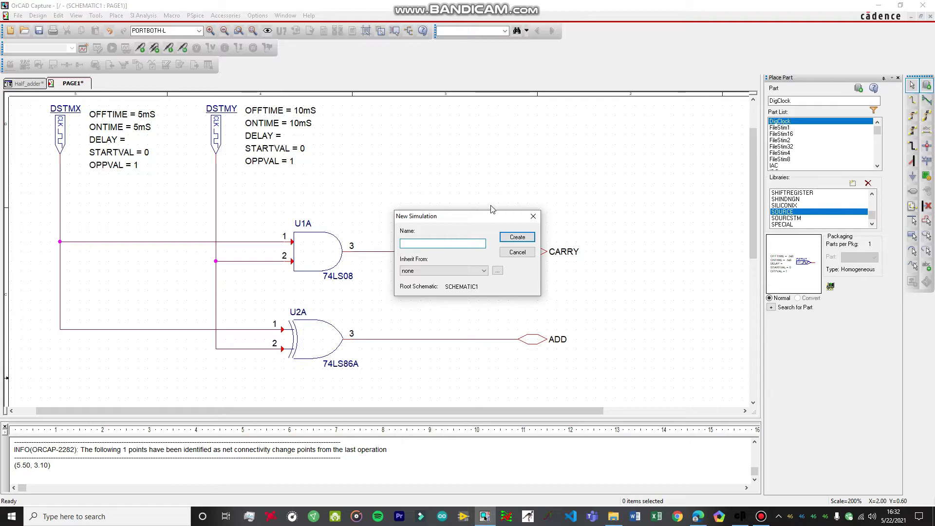
text(TRIAL 11)
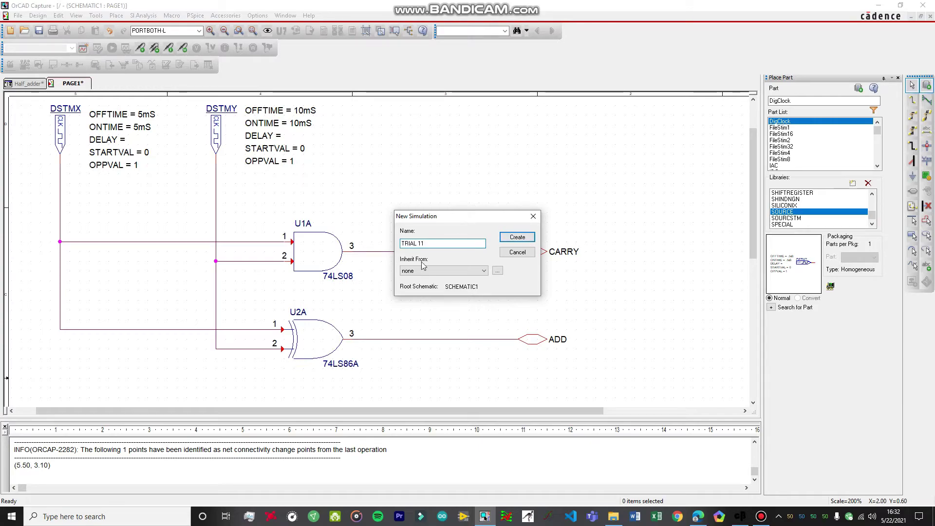
click(517, 239)
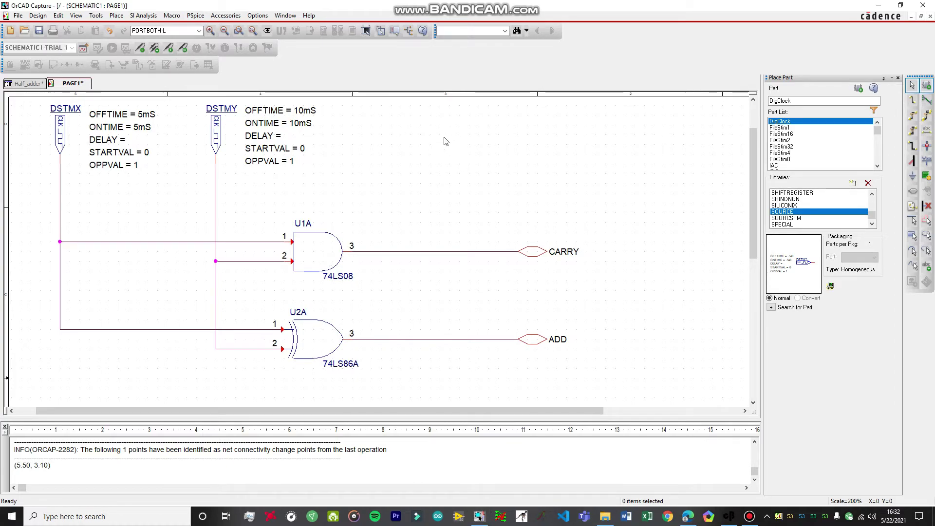
In TRIAL 11's settings, set run-to time 20ms and maximum step size 0.1ms.
click(746, 509)
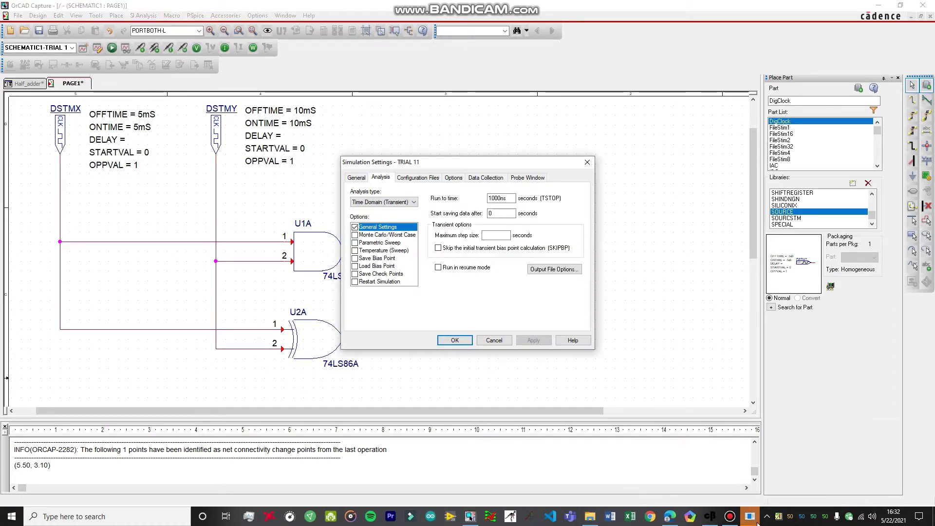
drag(507, 164, 731, 130)
click(730, 165)
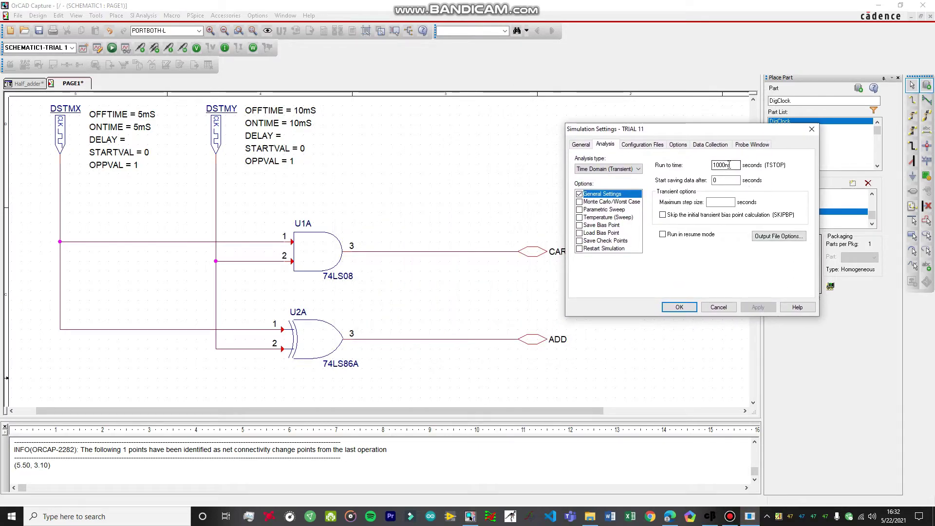
key(BackSpace)
key(BackSpace)
key(BackSpace)
key(BackSpace)
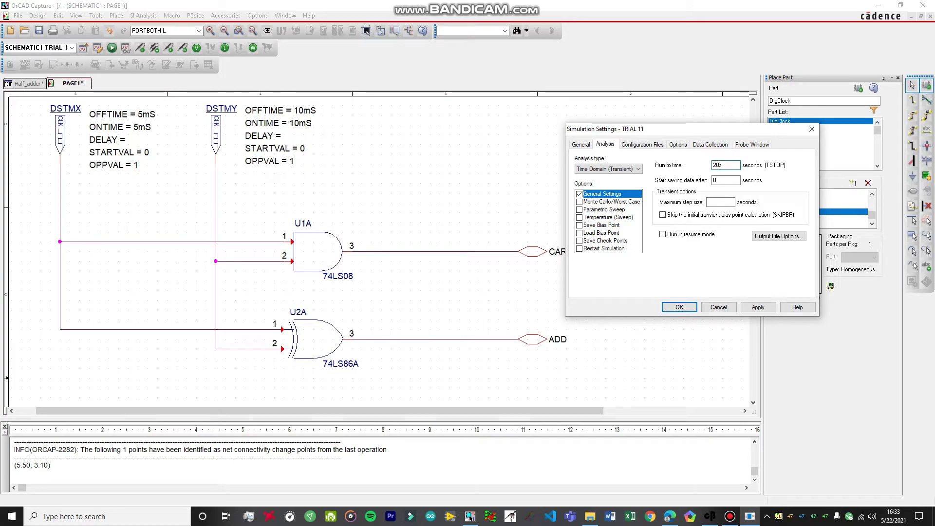
click(719, 201)
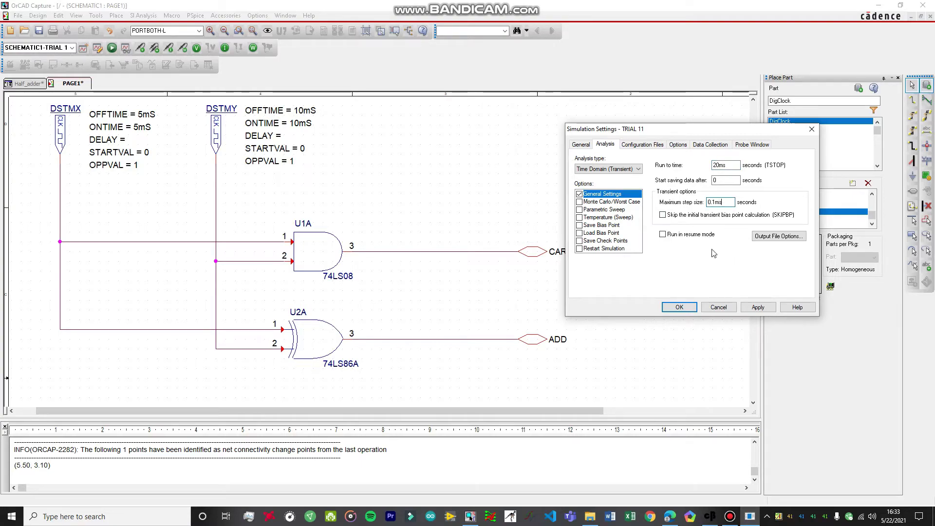
double_click(710, 202)
click(729, 202)
double_click(712, 202)
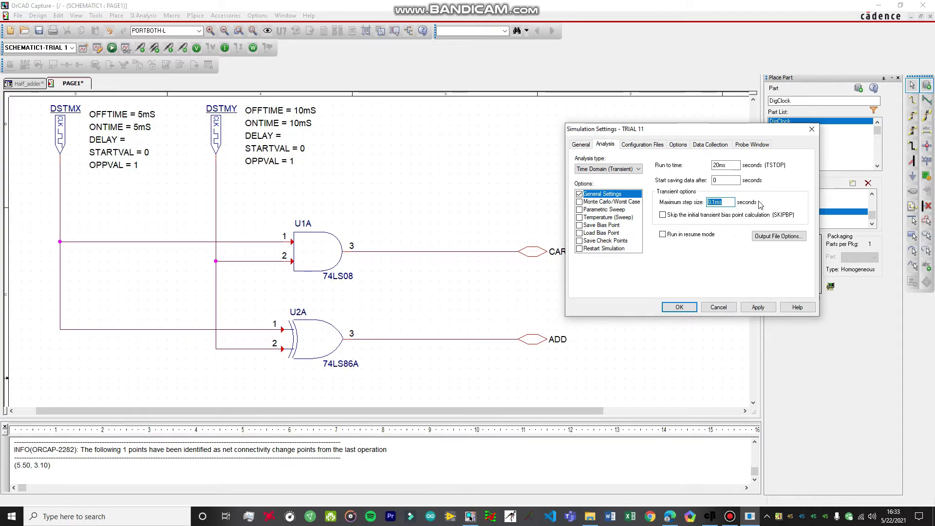
Keep Time Domain (Transient) analysis, apply the settings, and run PSpice.
click(610, 169)
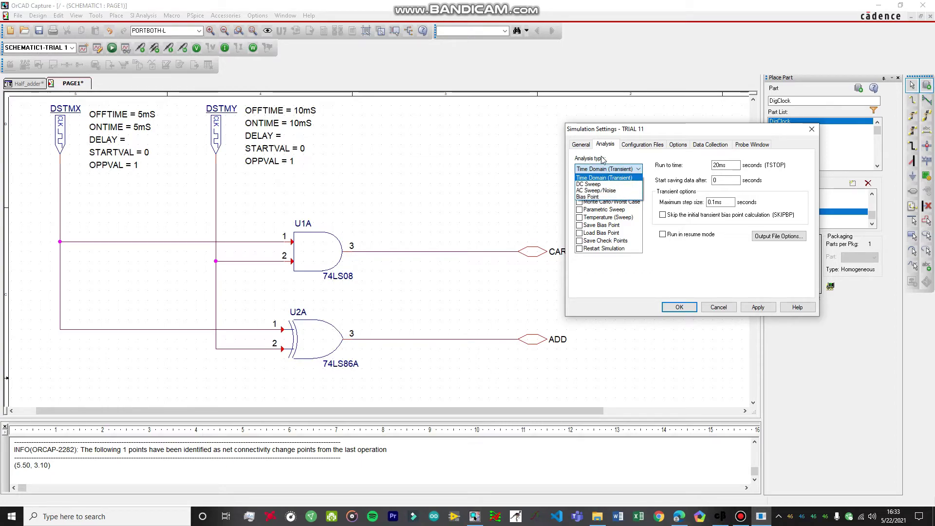
click(696, 257)
click(758, 308)
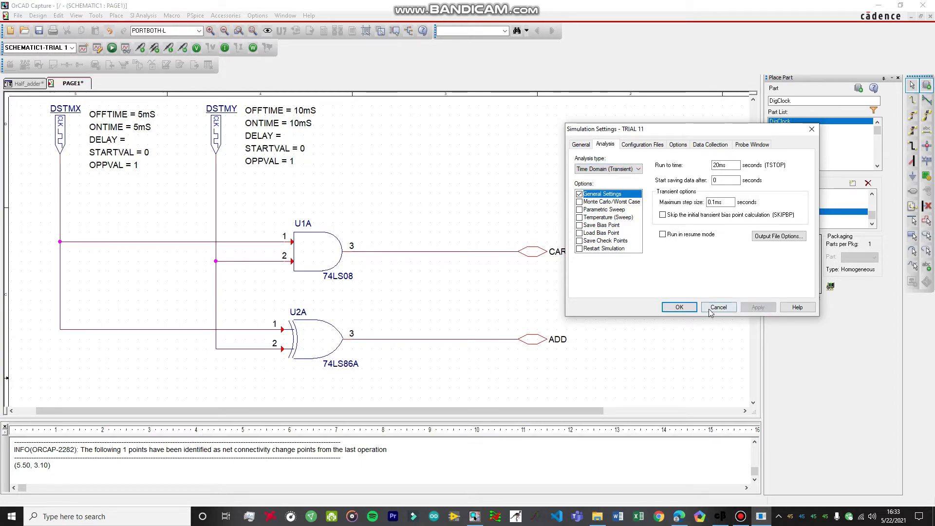
click(710, 309)
click(112, 48)
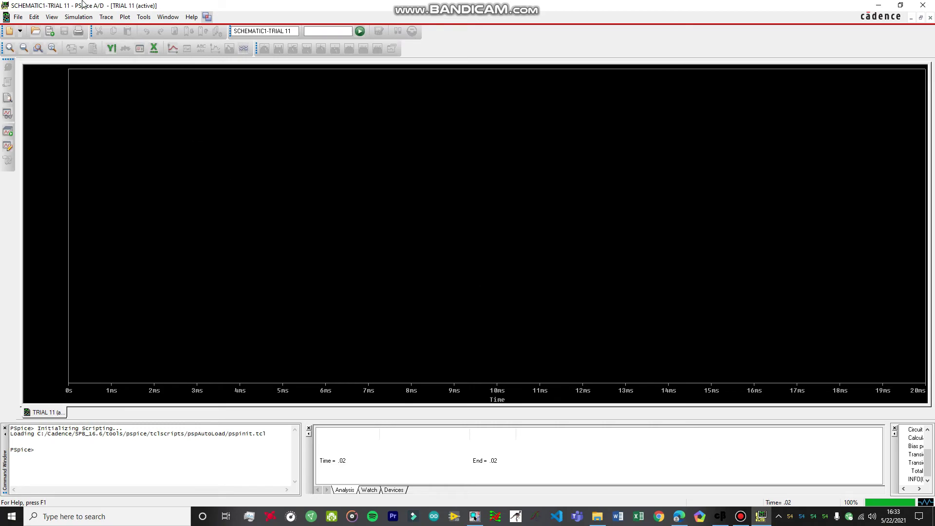
Add traces DSTMX:1, DSTMY:1, ADD and CARRY to the waveform plot.
click(106, 16)
click(119, 31)
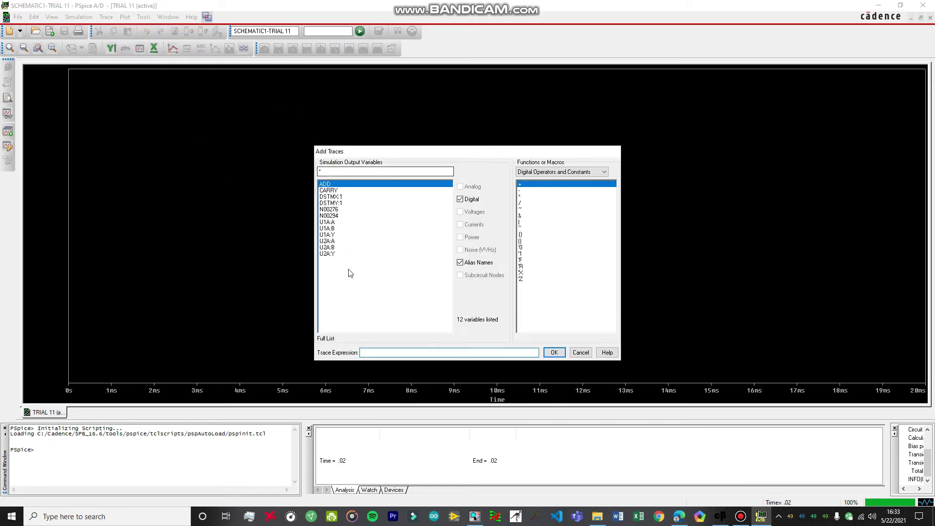
click(341, 197)
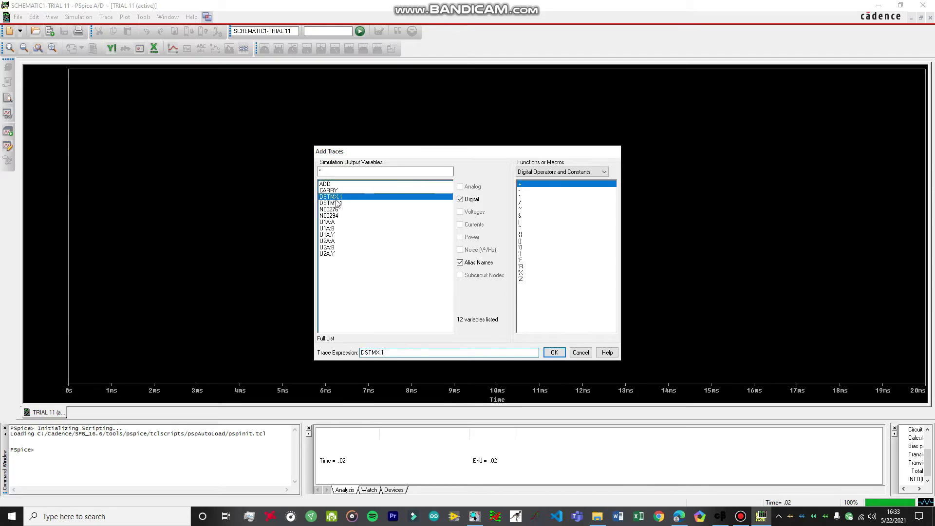
click(335, 204)
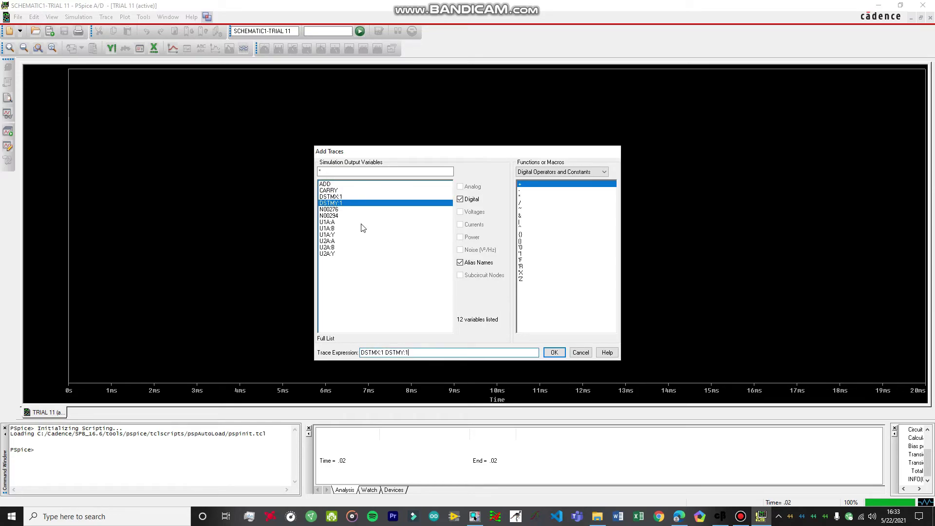
click(336, 184)
click(335, 190)
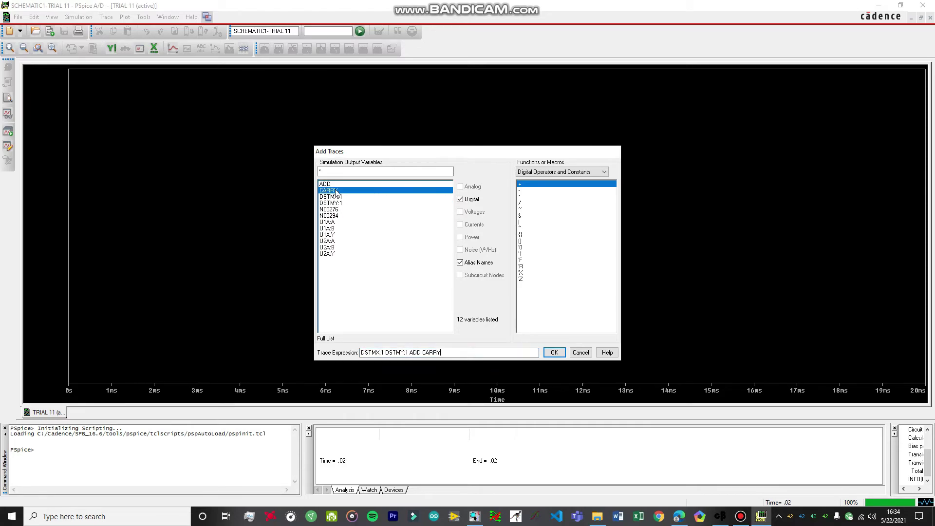
click(554, 353)
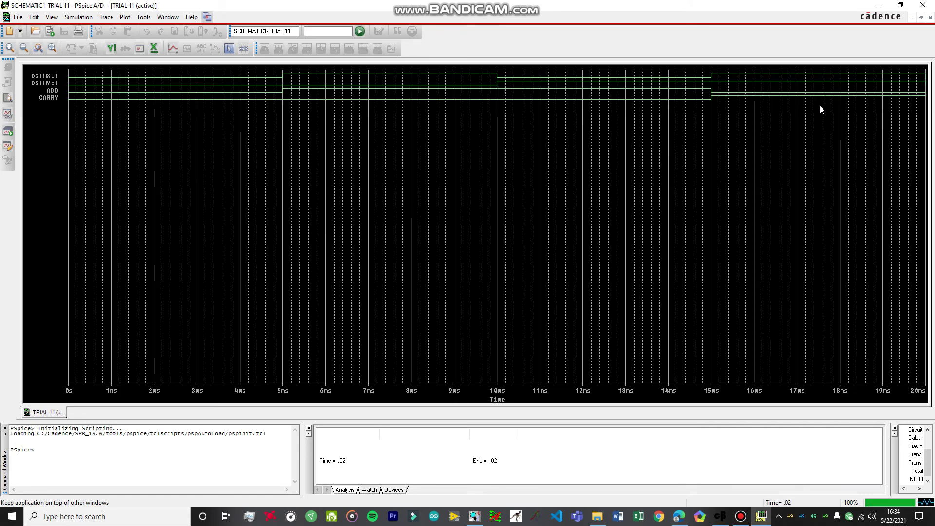
Minimize the PSpice A/D window after checking the waveforms.
click(879, 6)
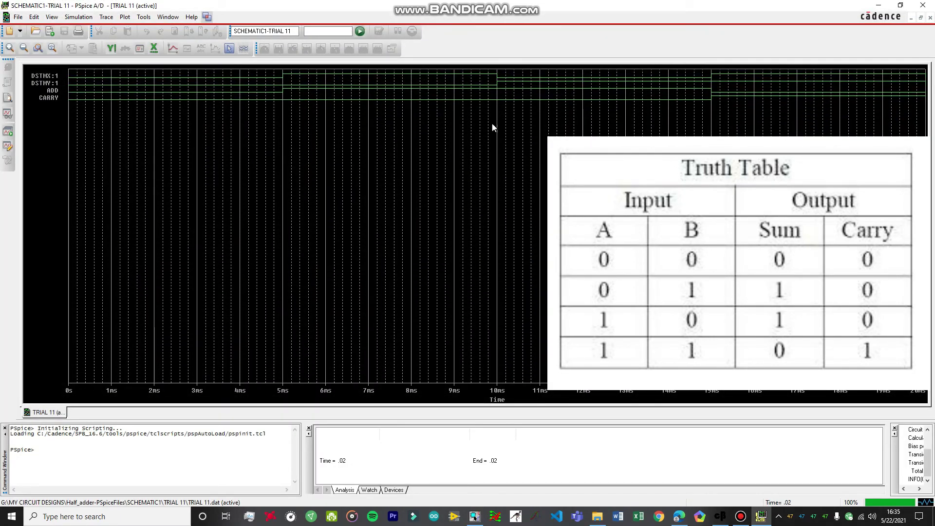
click(879, 6)
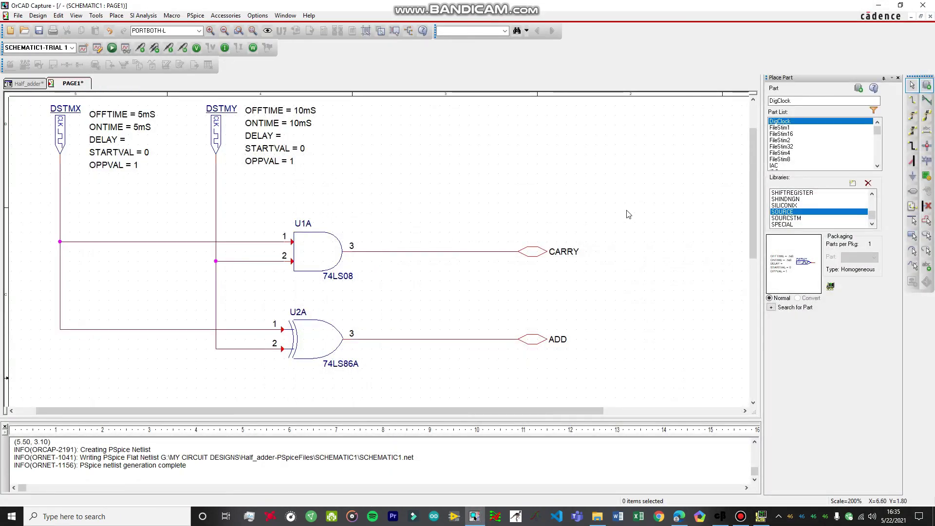